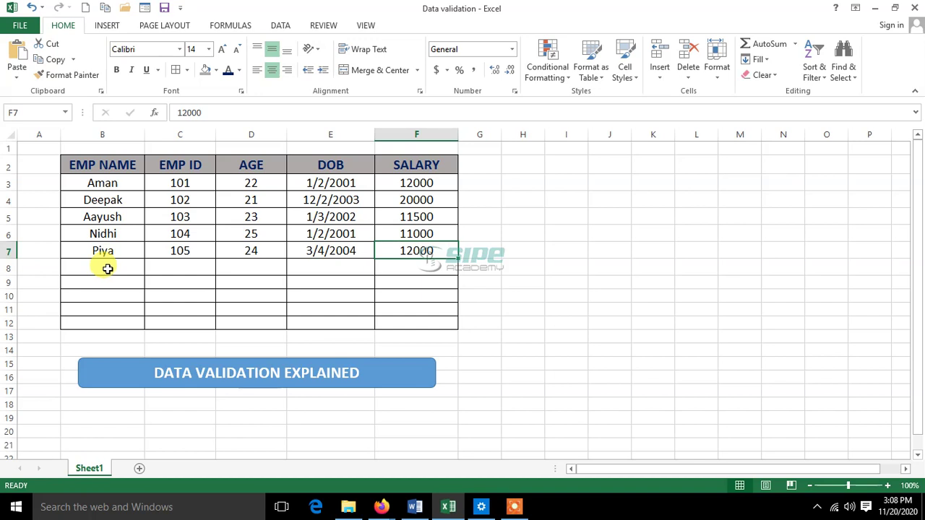
Try to enter a two-letter employee name in cell B8, and discard the entry.
{"action": "left_click", "coordinate": [107, 269]}
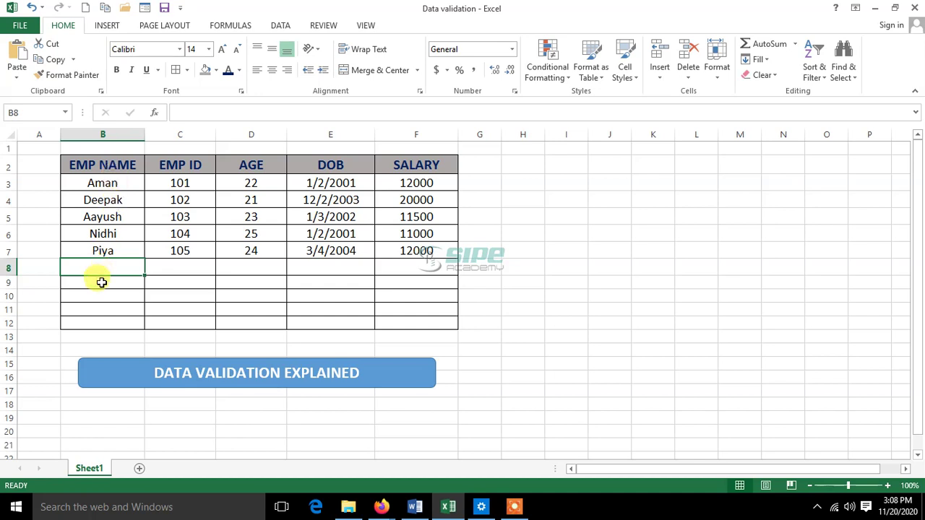
{"action": "type", "text": "OM"}
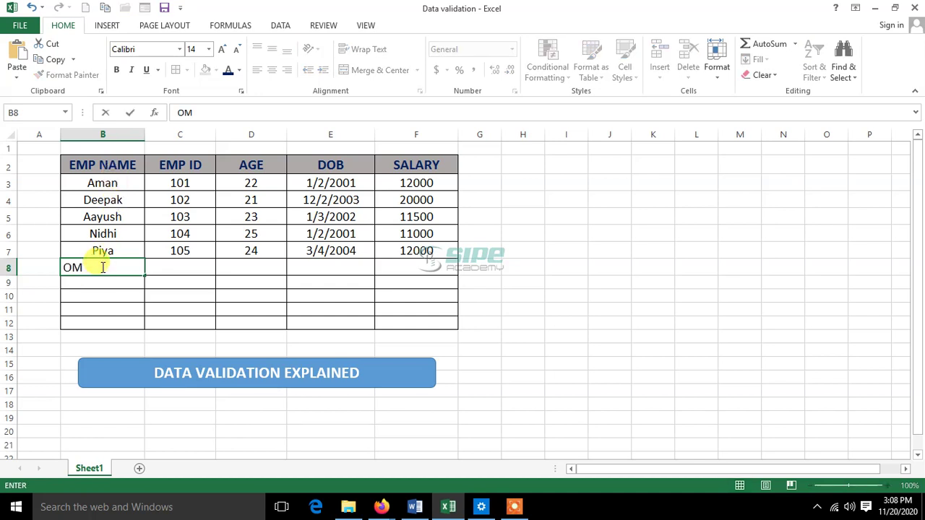
{"action": "key", "text": "Return"}
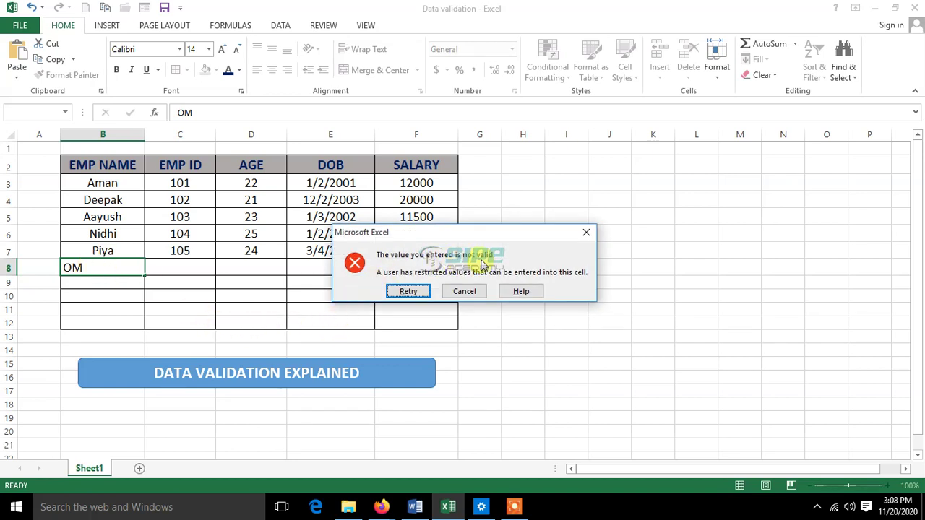
{"action": "left_click", "coordinate": [465, 291]}
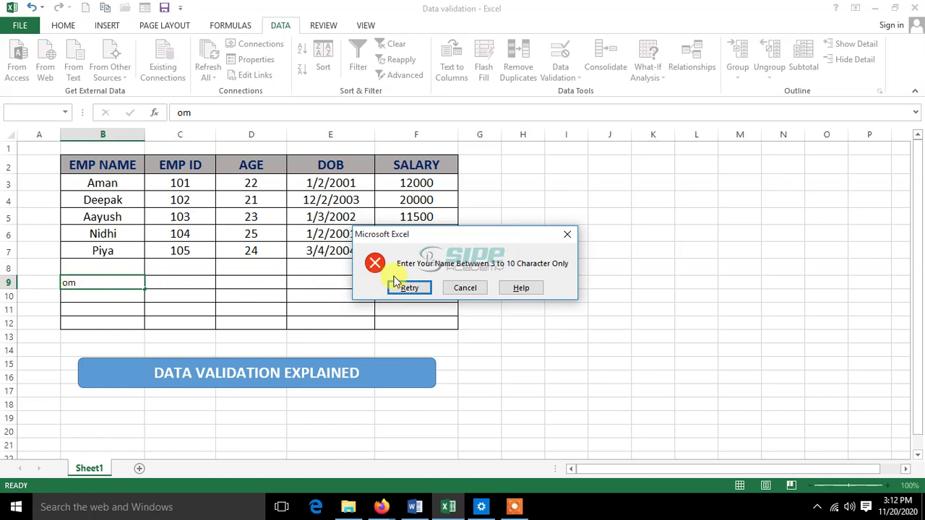
Discard the two-letter entry in cell B9 and enter a three-letter employee name there instead.
{"action": "left_click", "coordinate": [463, 288]}
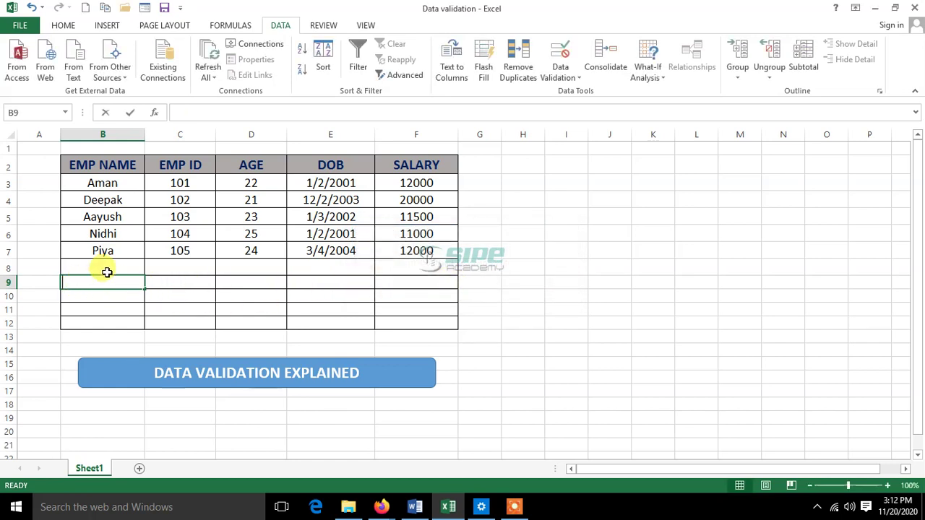
{"action": "type", "text": "Raj"}
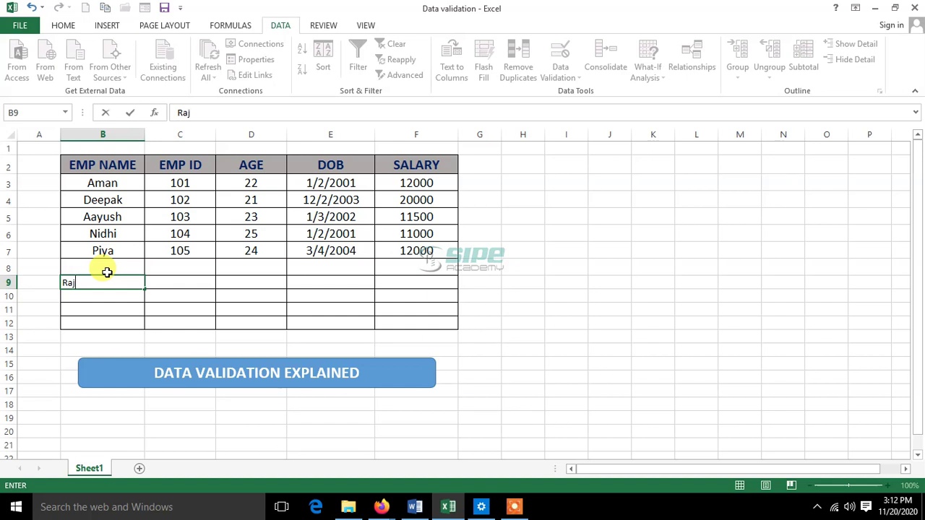
{"action": "key", "text": "Return"}
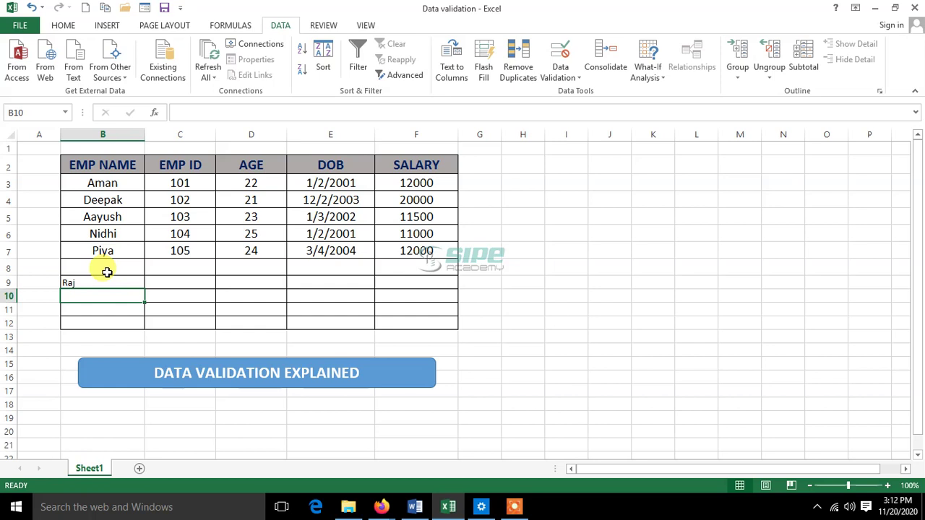
Try to enter the 11-character text "asdewqasdew" as the employee name in cell B10, and clear it.
{"action": "type", "text": "asde"}
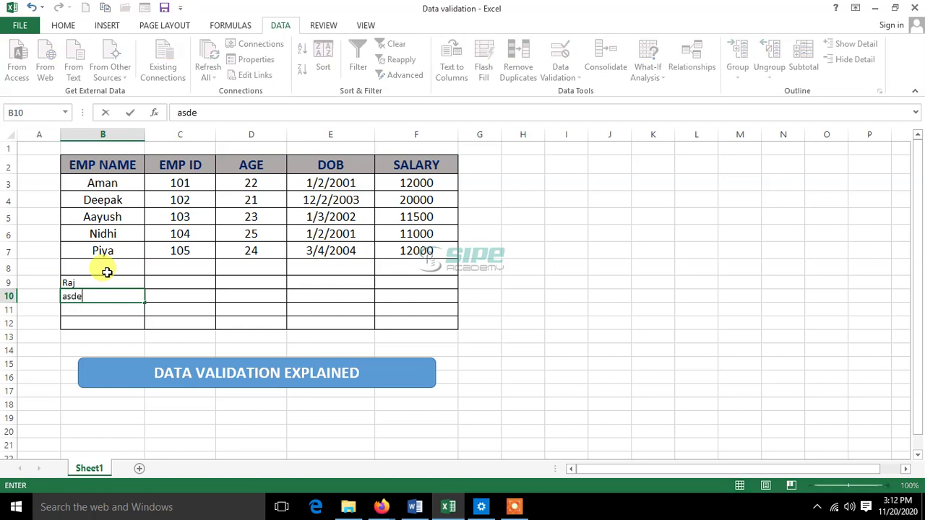
{"action": "type", "text": "wqasdew"}
{"action": "key", "text": "Return"}
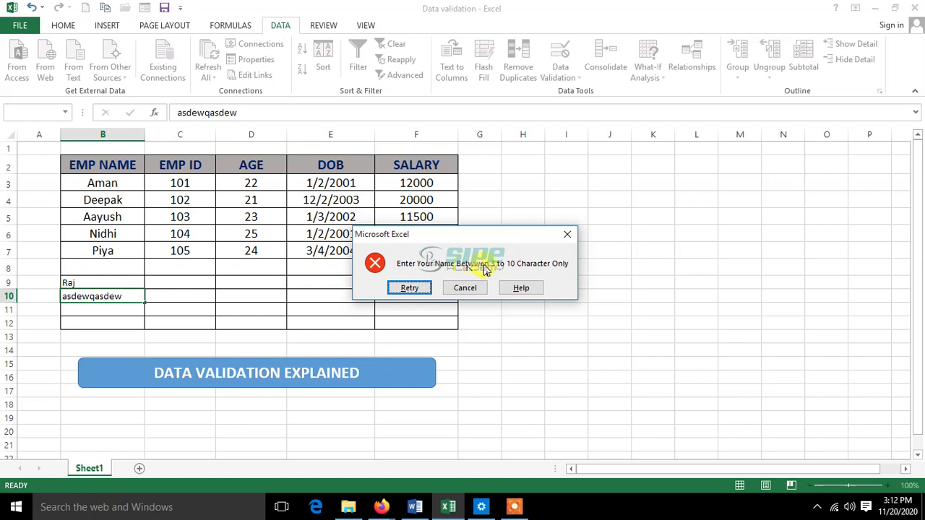
{"action": "left_click", "coordinate": [416, 292]}
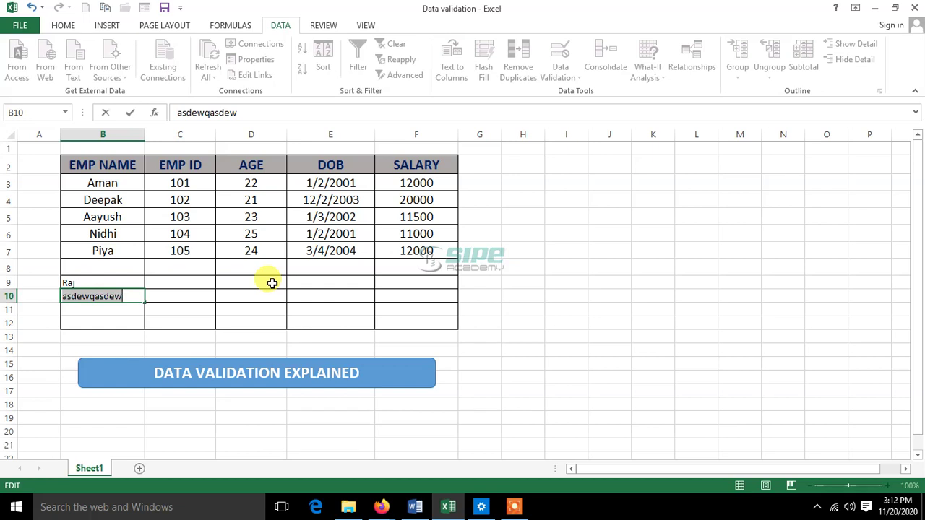
{"action": "key", "text": "BackSpace"}
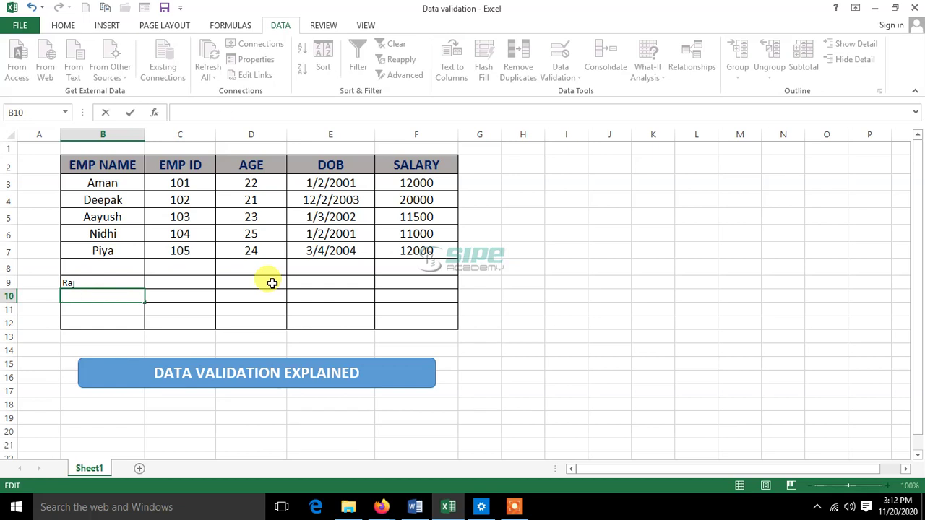
Enter a six-letter employee name in cell B10.
{"action": "type", "text": "sabnam"}
{"action": "key", "text": "Return"}
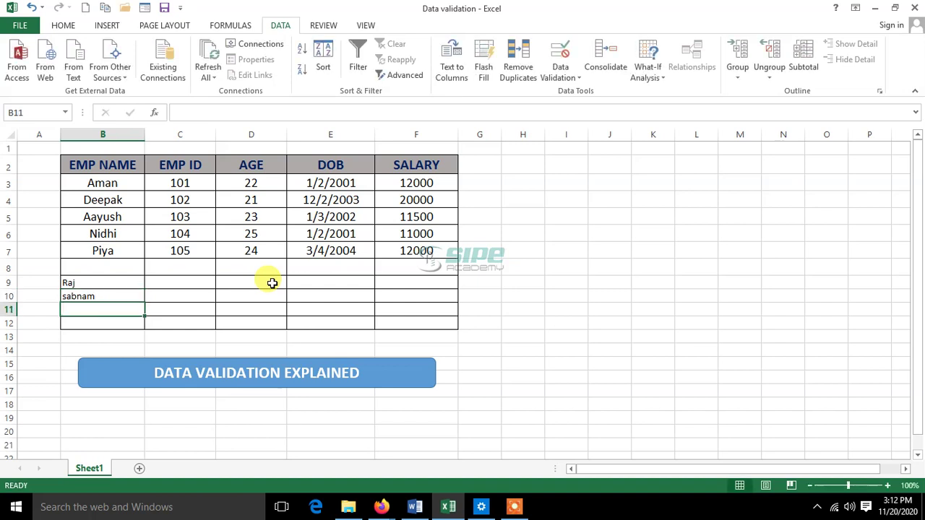
{"action": "left_click", "coordinate": [101, 296]}
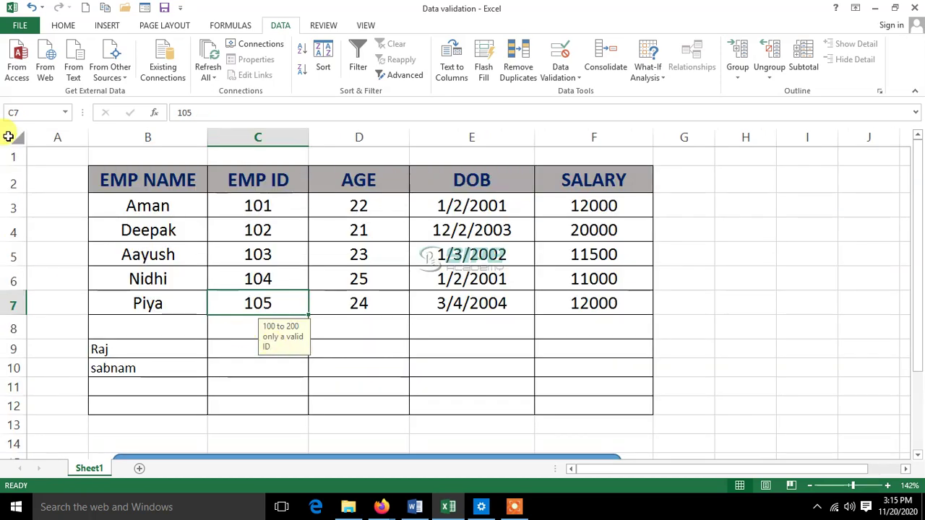
Try to enter an employee ID just below the allowed 100 to 200 range in cell C9, and discard it.
{"action": "left_click", "coordinate": [269, 230]}
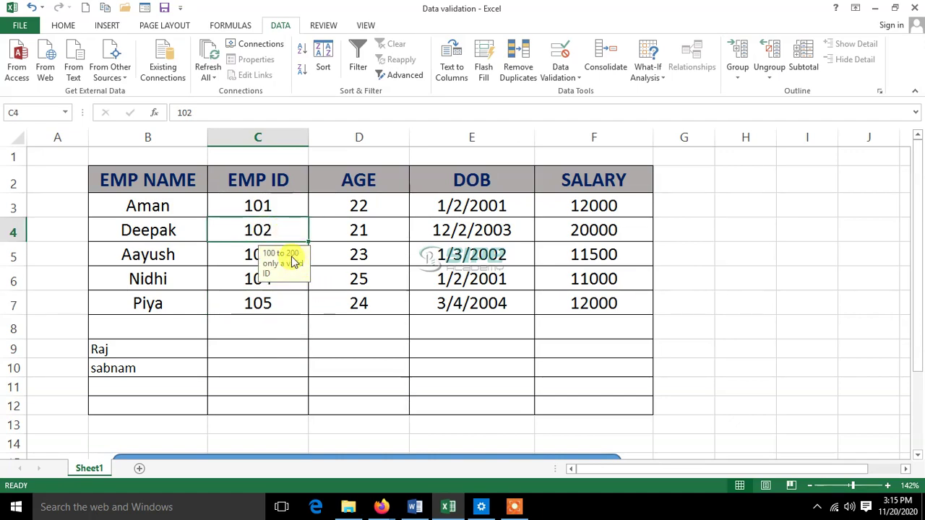
{"action": "left_click_drag", "start_coordinate": [855, 490], "coordinate": [850, 491]}
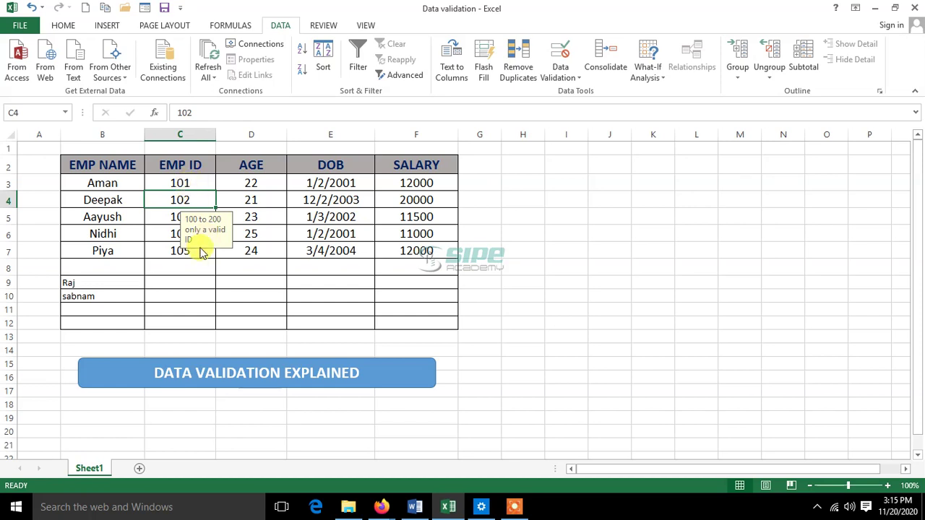
{"action": "left_click", "coordinate": [180, 268]}
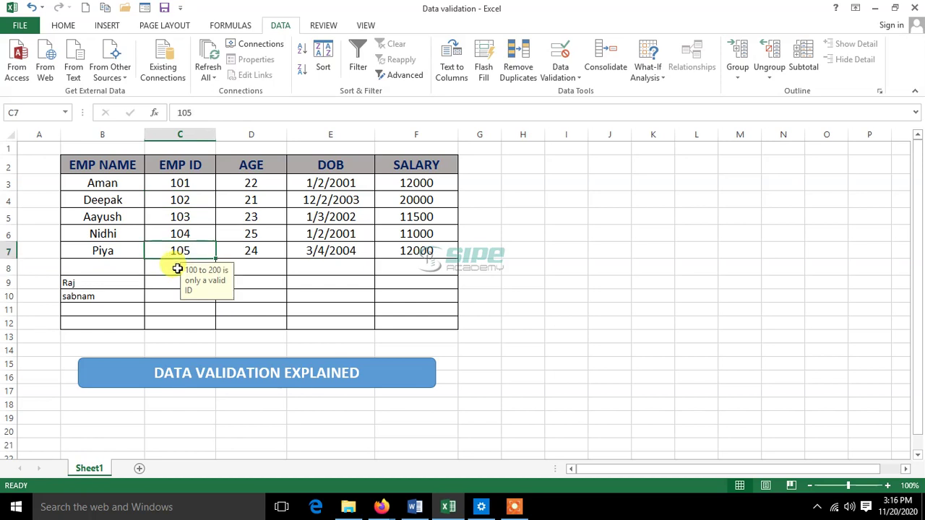
{"action": "left_click", "coordinate": [172, 279]}
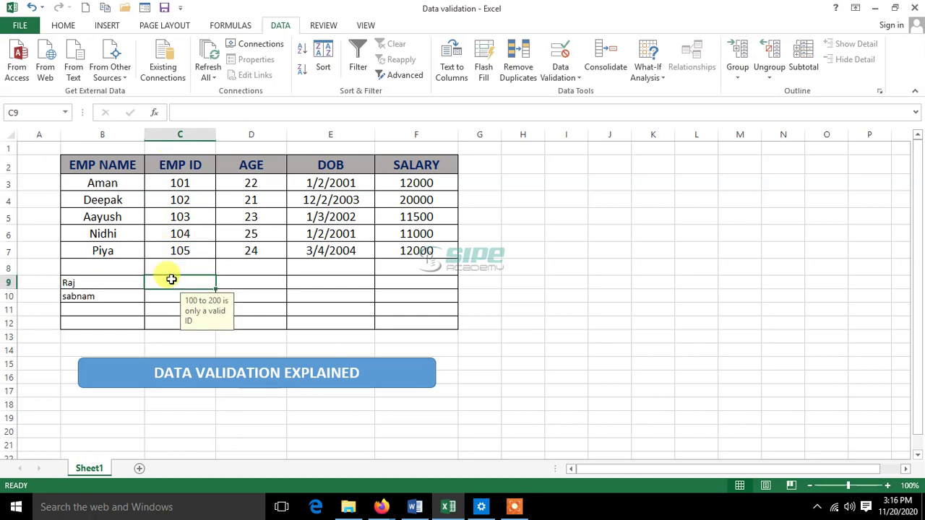
{"action": "type", "text": "99"}
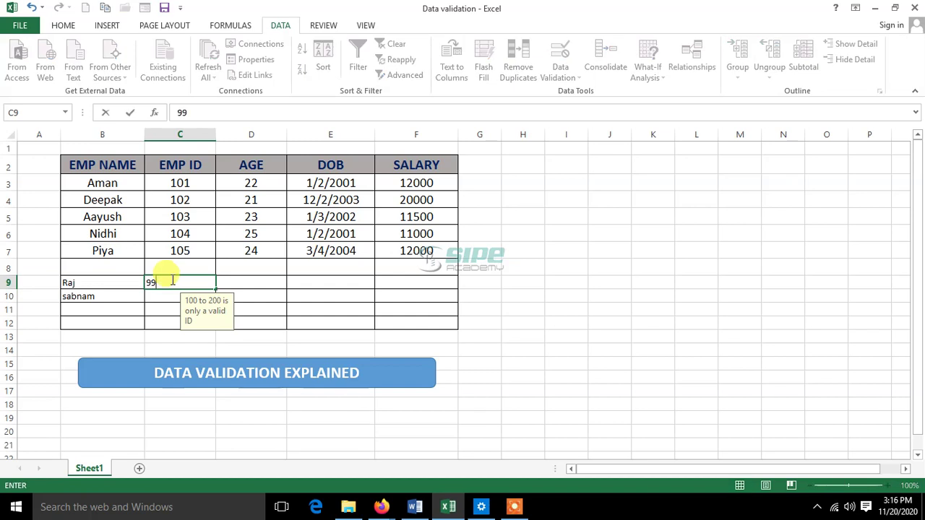
{"action": "key", "text": "Return"}
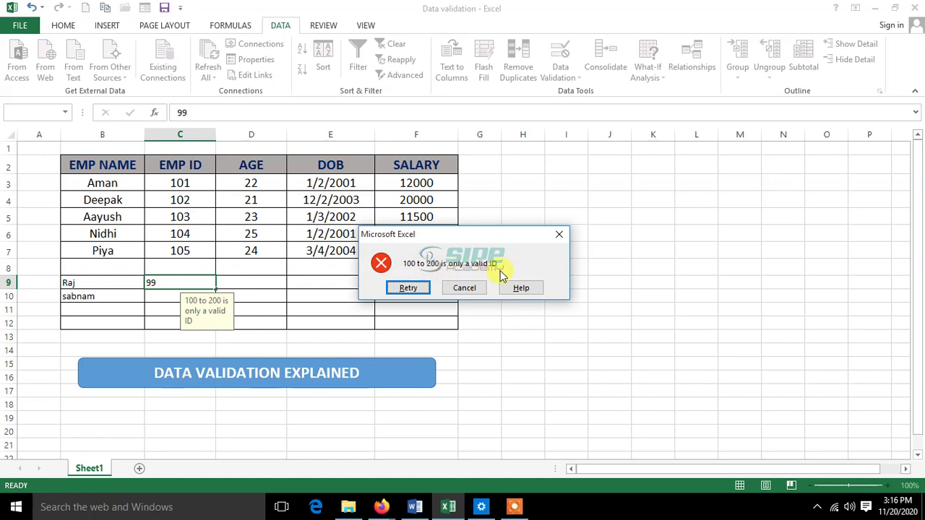
{"action": "left_click", "coordinate": [466, 289]}
Enter an employee ID within the allowed 100 to 200 range in cell C8.
{"action": "left_click", "coordinate": [175, 267]}
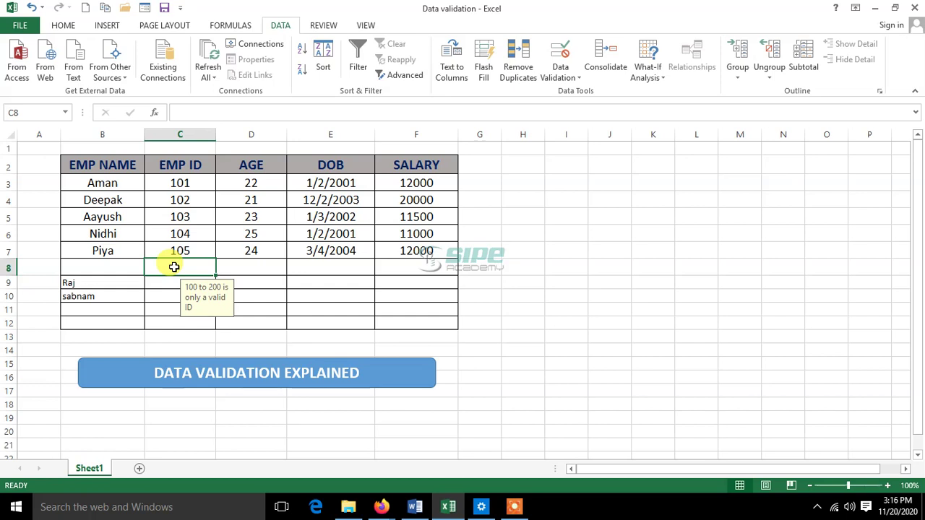
{"action": "type", "text": "150"}
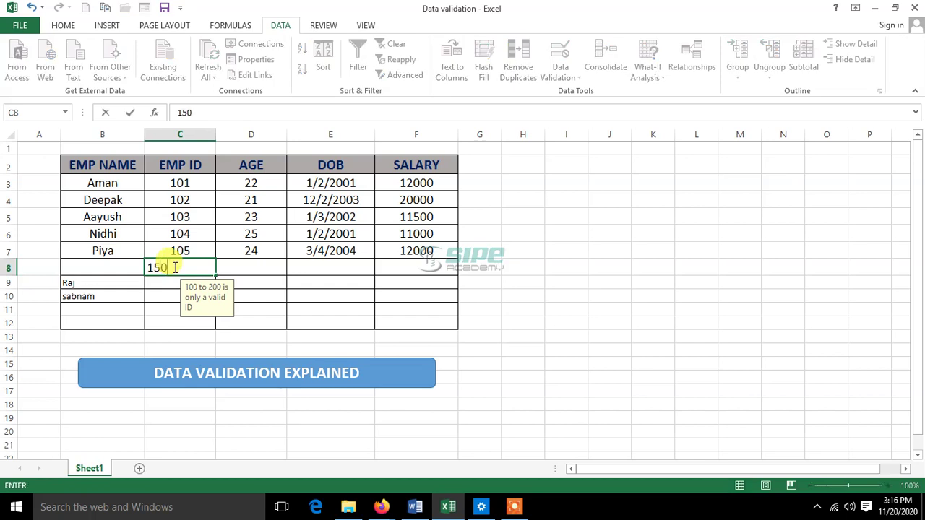
{"action": "key", "text": "Return"}
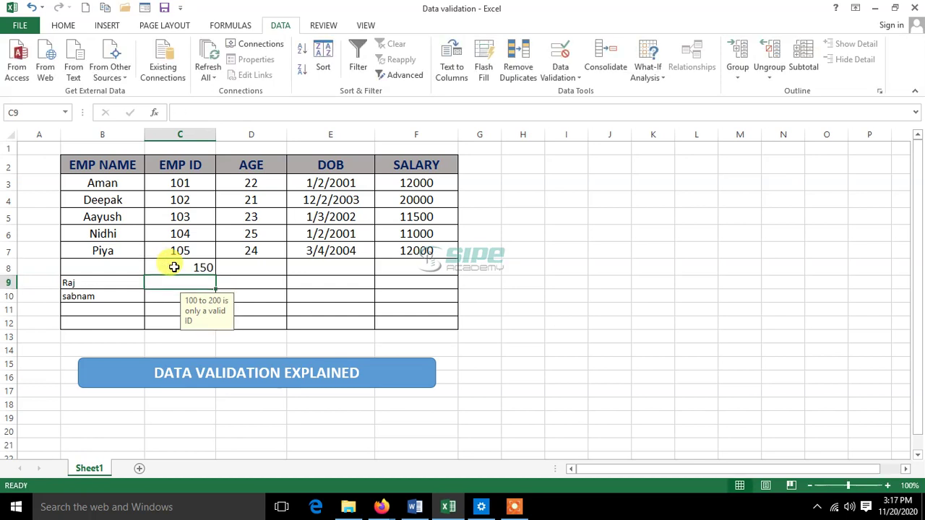
{"action": "left_click", "coordinate": [175, 267]}
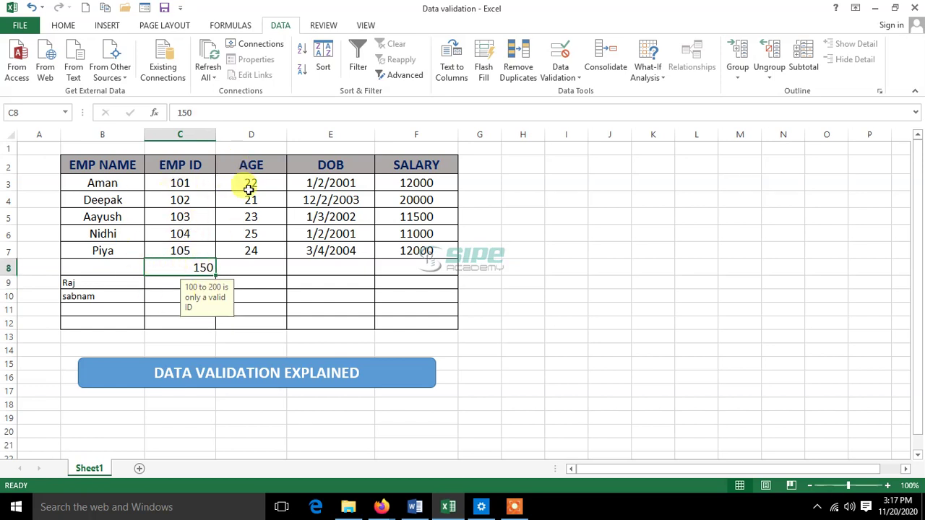
Try to enter the age 15 in cell D8, and discard the entry.
{"action": "left_click", "coordinate": [263, 270]}
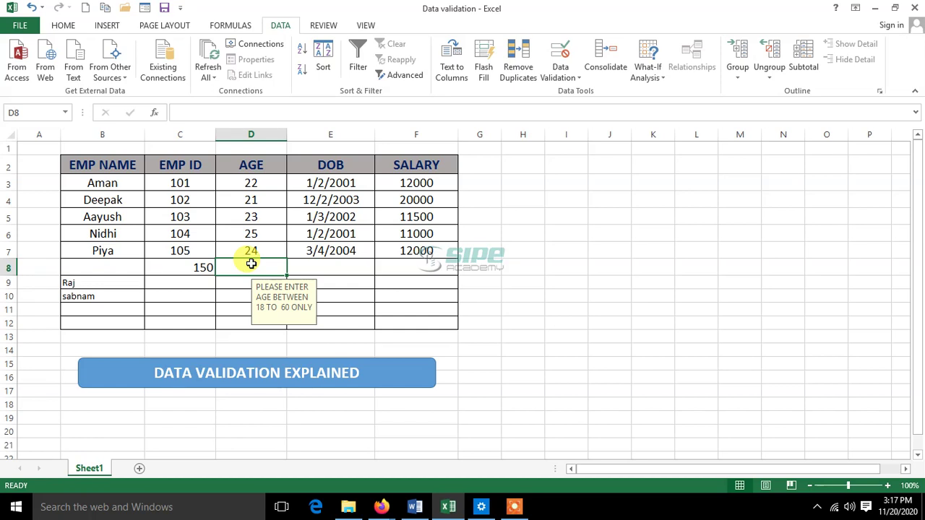
{"action": "type", "text": "15"}
{"action": "key", "text": "Return"}
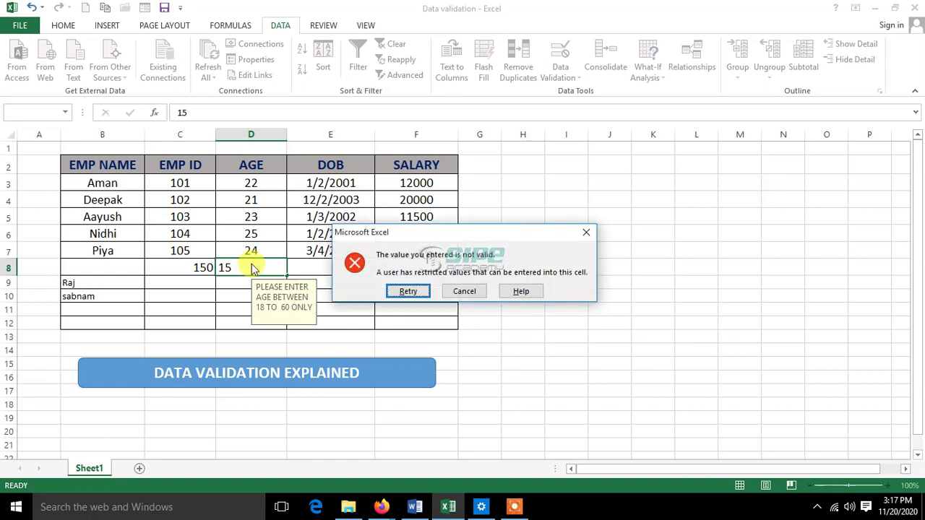
{"action": "left_click", "coordinate": [462, 292]}
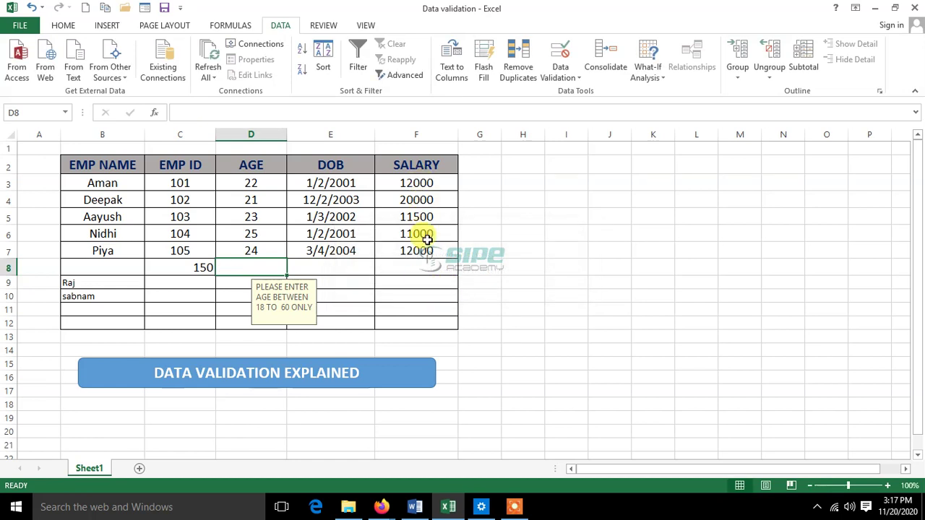
Try to enter a salary of 9000 in cell F9, and discard the entry.
{"action": "left_click", "coordinate": [419, 281]}
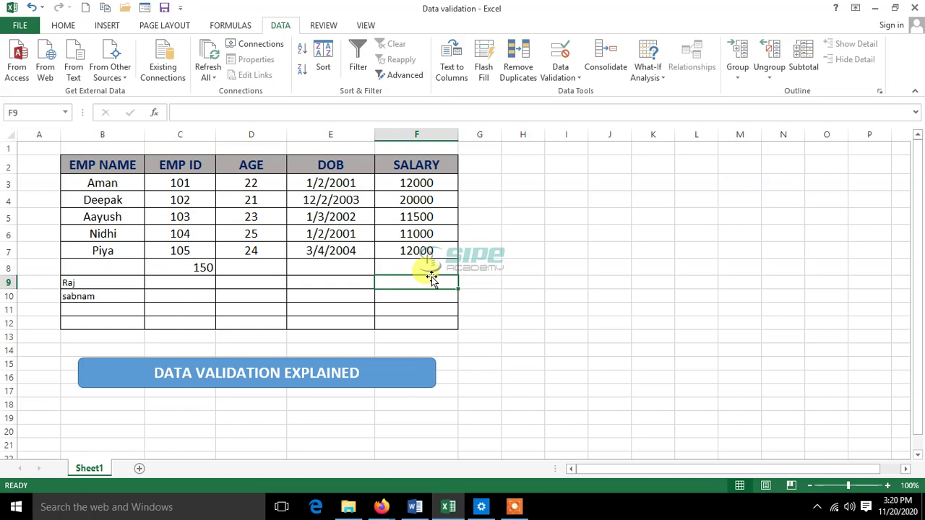
{"action": "type", "text": "9000"}
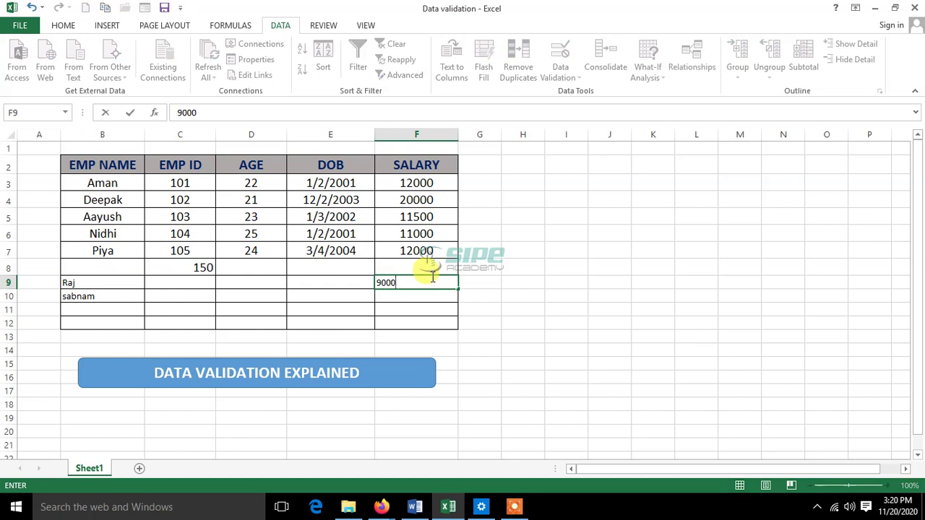
{"action": "key", "text": "Return"}
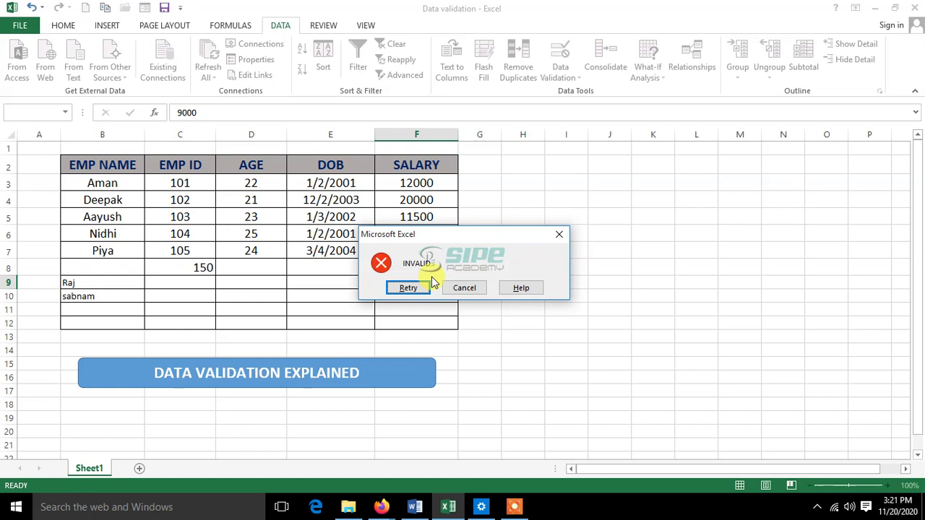
{"action": "left_click", "coordinate": [460, 288]}
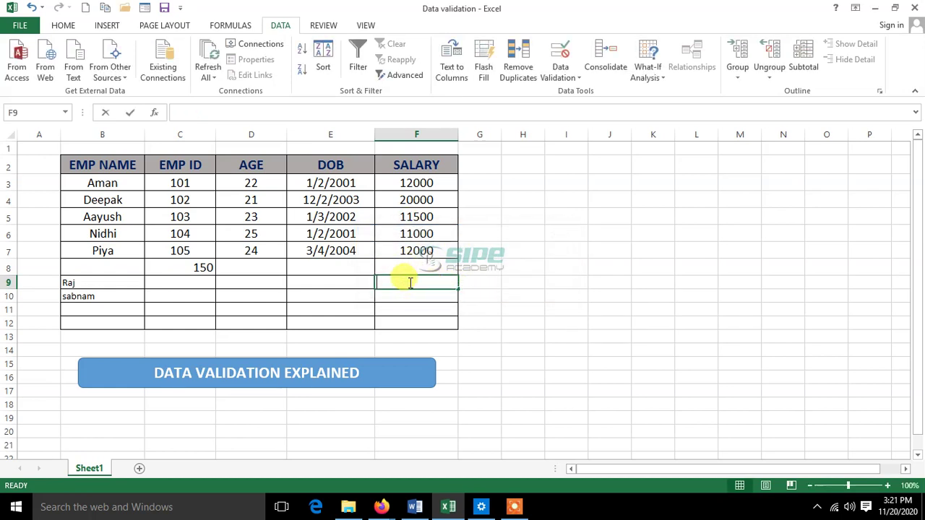
Enter a salary of 20000 in cell F9.
{"action": "type", "text": "20000"}
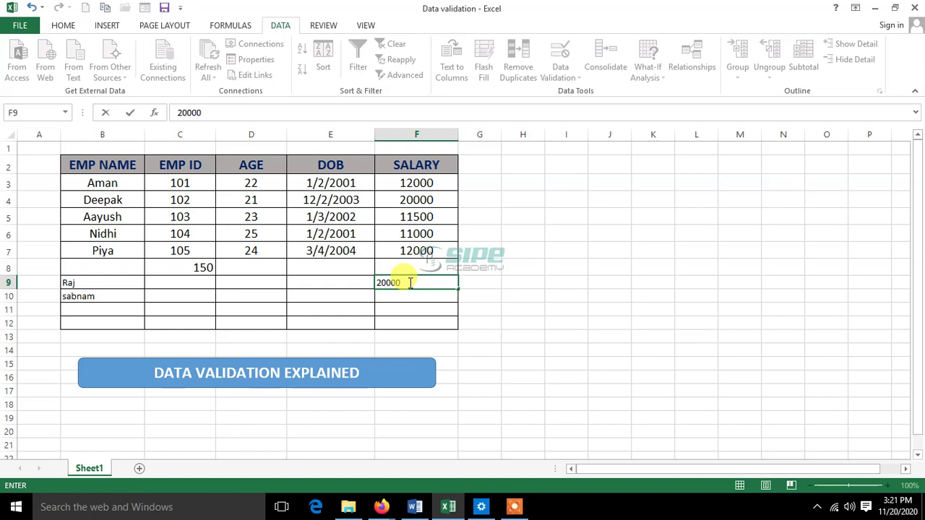
{"action": "key", "text": "Return"}
{"action": "left_click", "coordinate": [416, 283]}
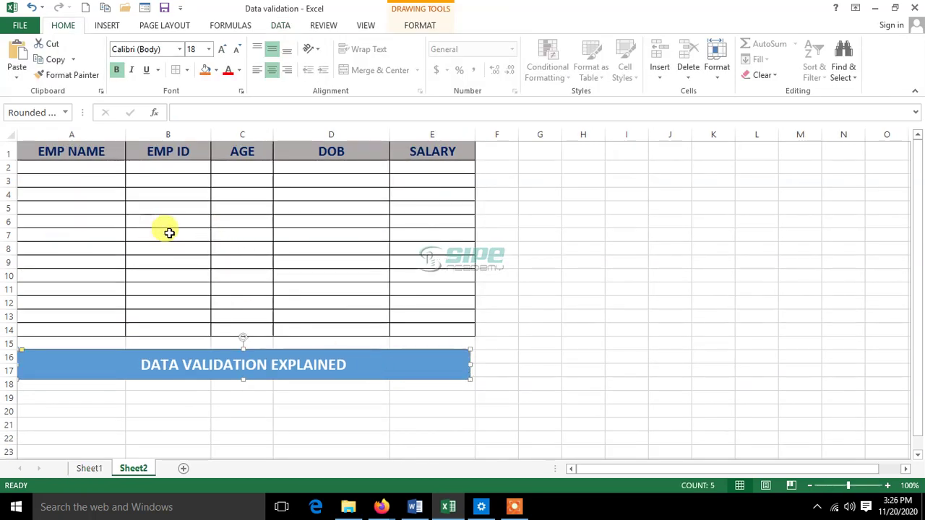
Enter two test employee IDs outside the 100 to 200 range in cells B3 and B4, and clear them.
{"action": "left_click", "coordinate": [167, 172]}
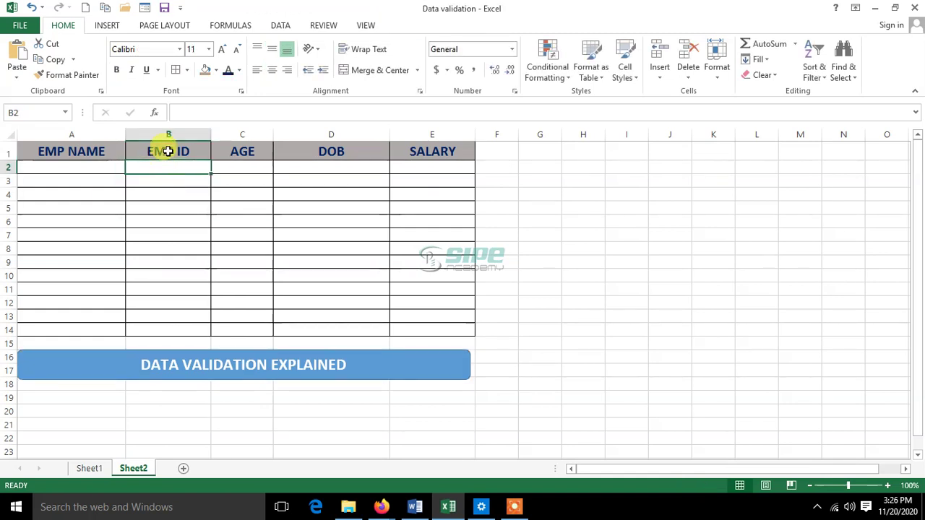
{"action": "left_click", "coordinate": [166, 182]}
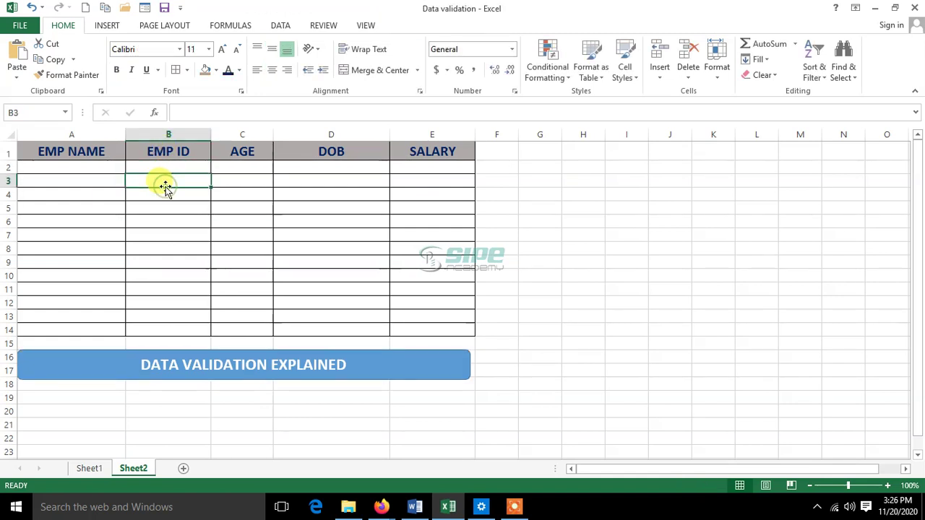
{"action": "type", "text": "65"}
{"action": "key", "text": "Return"}
{"action": "type", "text": "765"}
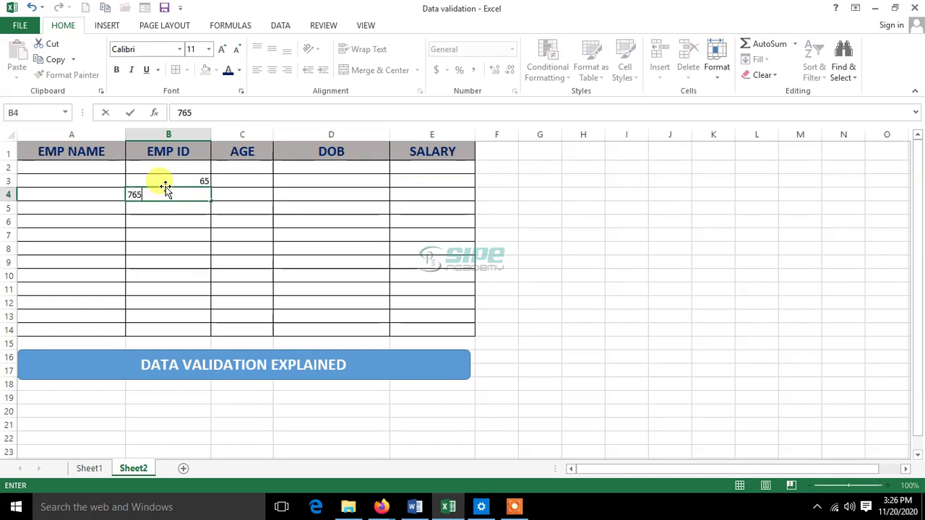
{"action": "key", "text": "Return"}
{"action": "left_click_drag", "start_coordinate": [166, 185], "coordinate": [175, 227]}
{"action": "key", "text": "Delete"}
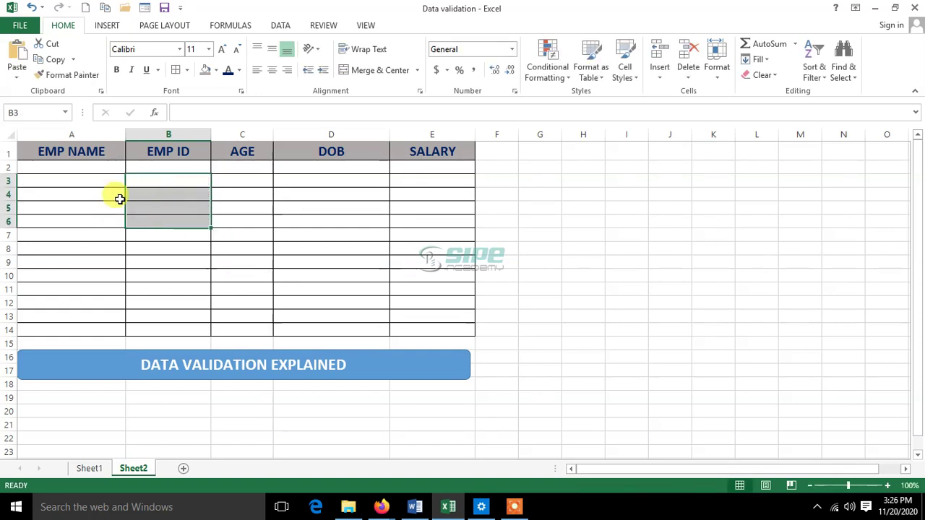
Open the data validation settings for the EMP ID cells B1:B14, declining to extend the existing validation.
{"action": "left_click", "coordinate": [149, 152]}
{"action": "left_click_drag", "start_coordinate": [149, 152], "coordinate": [163, 332]}
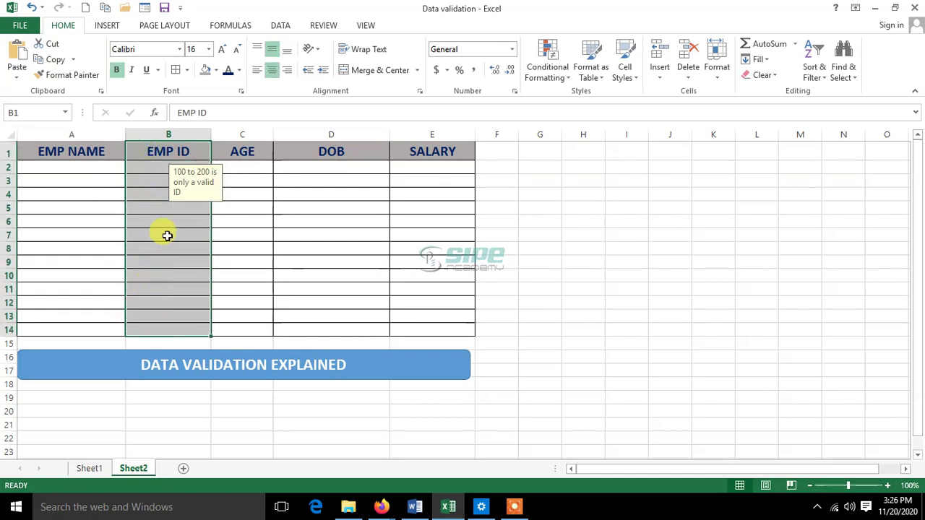
{"action": "left_click", "coordinate": [277, 29]}
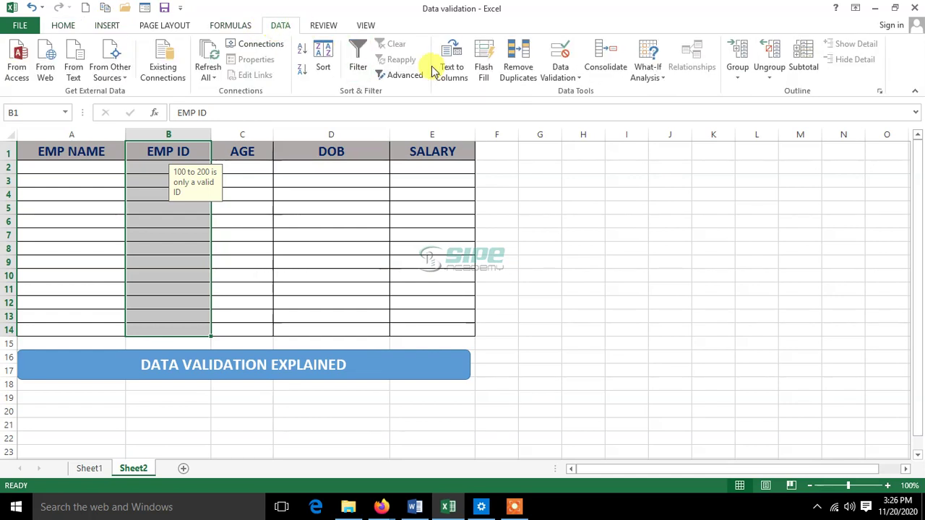
{"action": "left_click", "coordinate": [557, 78]}
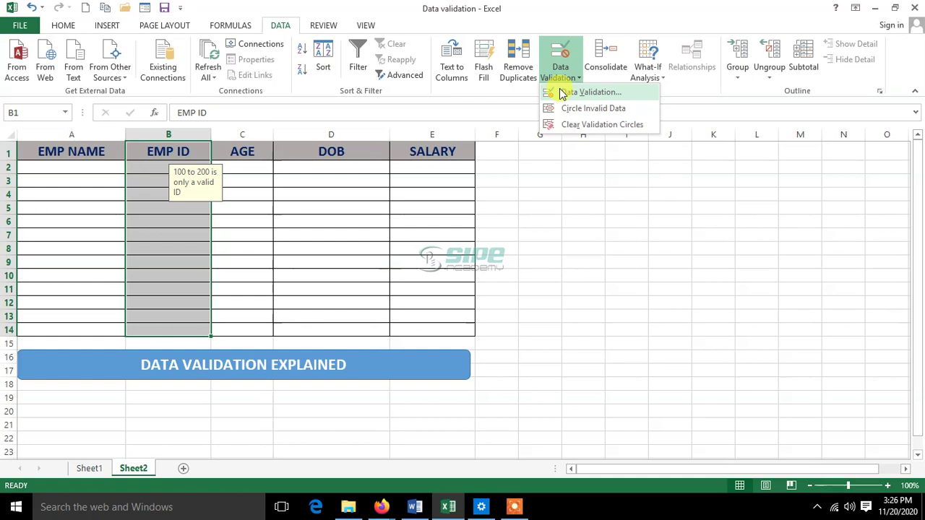
{"action": "left_click", "coordinate": [562, 94]}
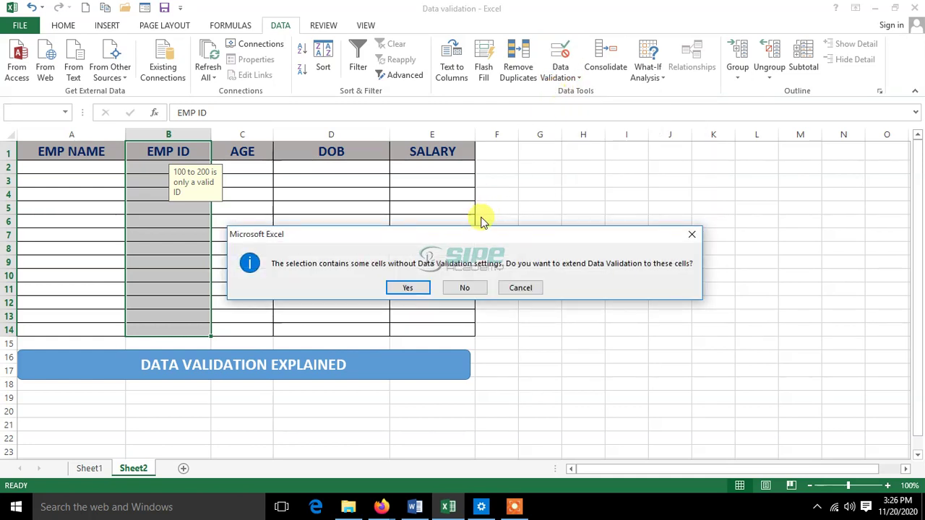
{"action": "left_click", "coordinate": [463, 287]}
{"action": "left_click", "coordinate": [560, 73]}
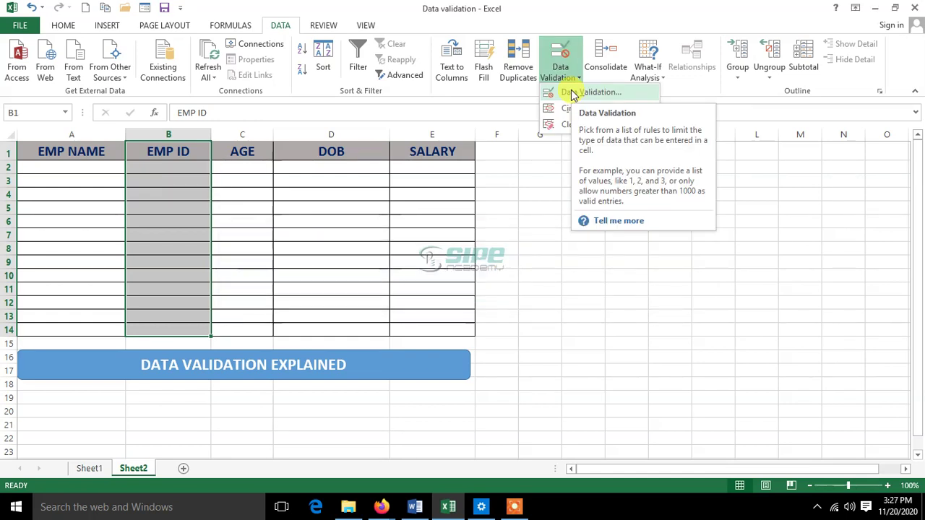
{"action": "left_click", "coordinate": [571, 93]}
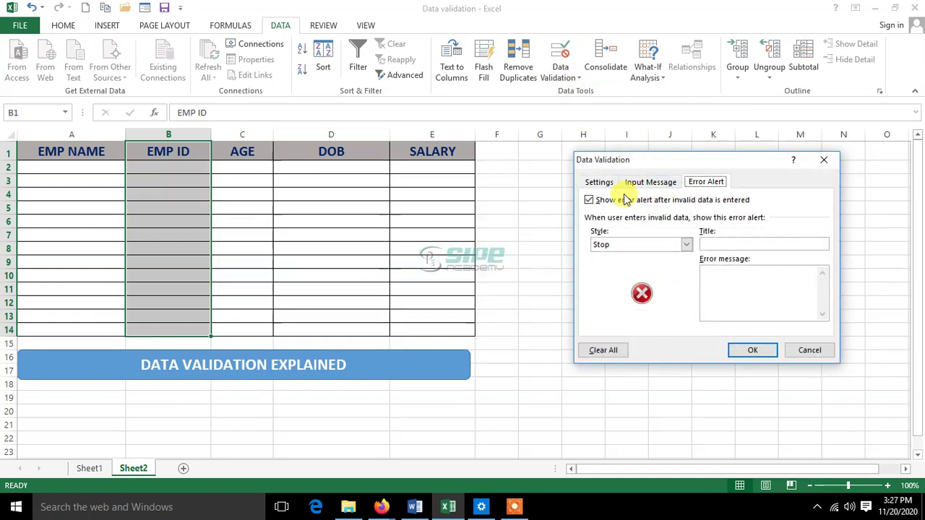
View the input message and error alert options available for the EMP ID validation.
{"action": "left_click", "coordinate": [597, 183]}
{"action": "left_click", "coordinate": [647, 183]}
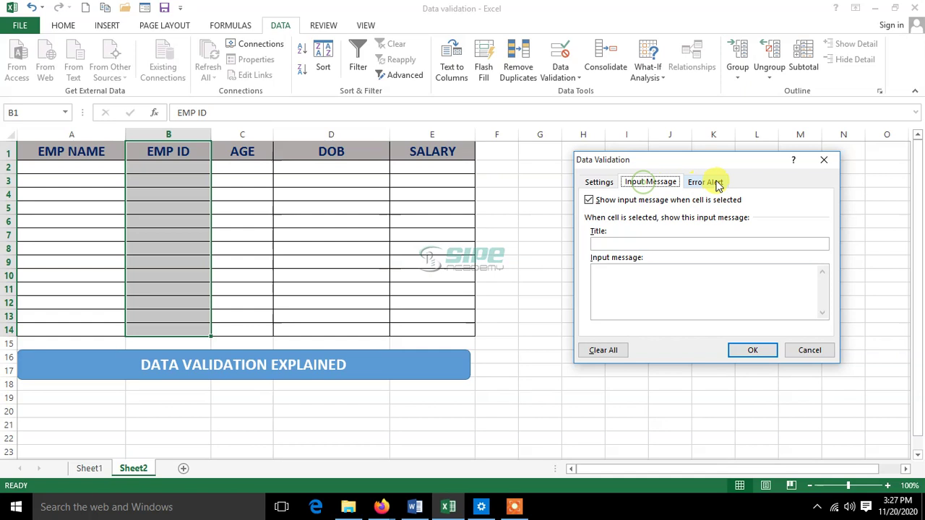
{"action": "left_click", "coordinate": [716, 183]}
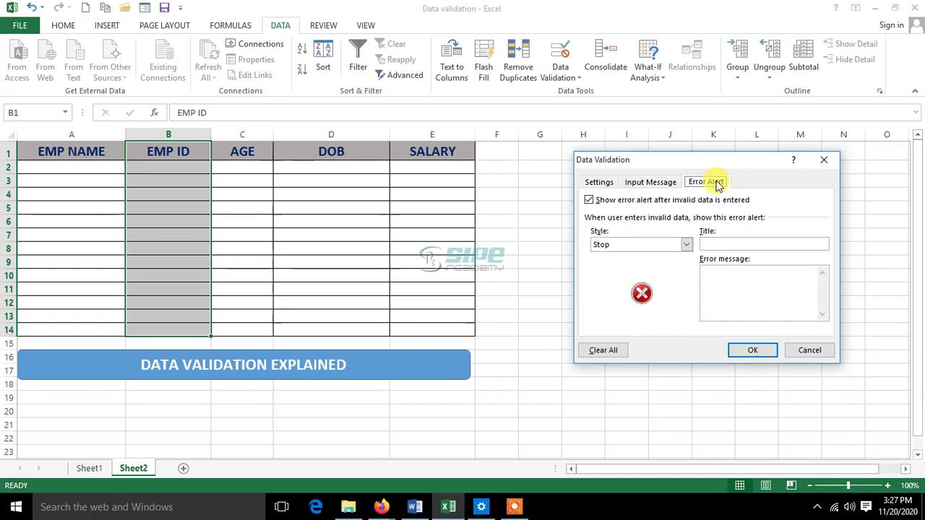
Set the EMP ID validation criteria to allow only whole numbers.
{"action": "left_click", "coordinate": [599, 183]}
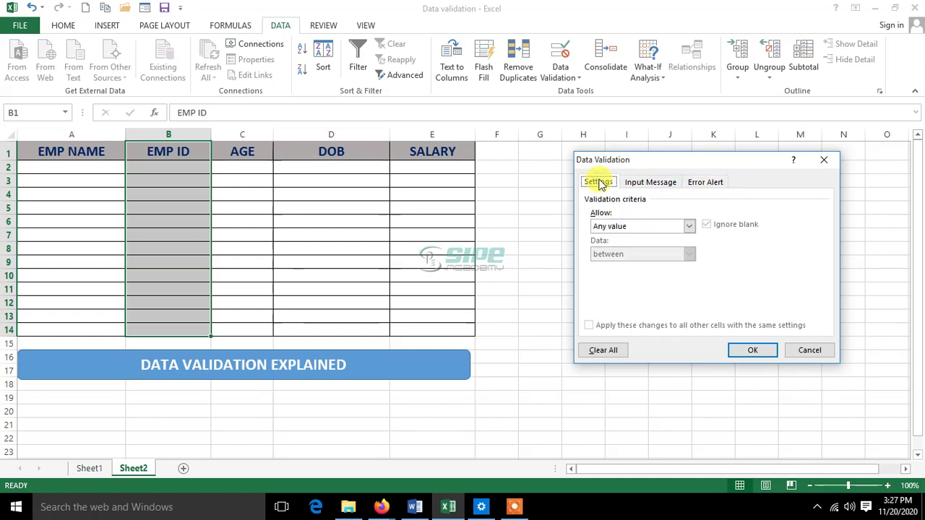
{"action": "left_click", "coordinate": [689, 226]}
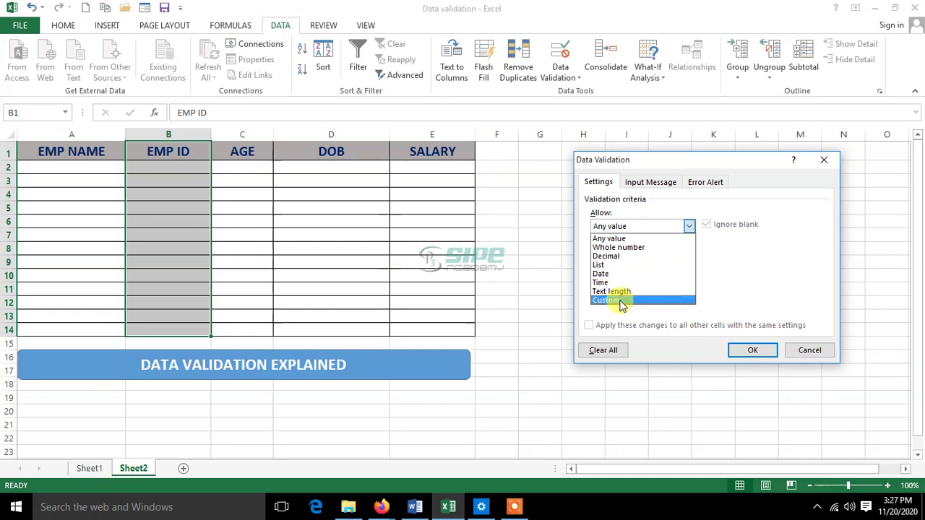
{"action": "left_click", "coordinate": [626, 248]}
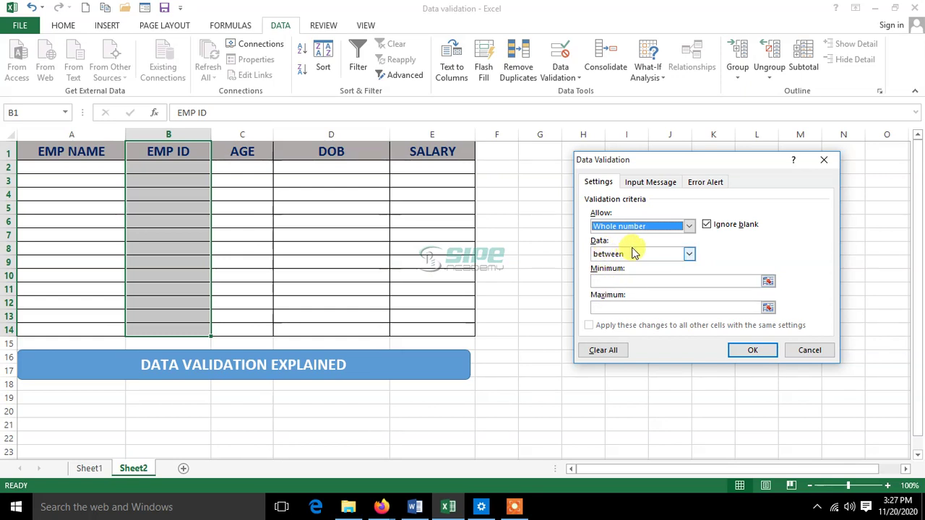
Try the not between, equal to, not equal to and less than conditions, and return the criteria to between.
{"action": "left_click", "coordinate": [689, 255]}
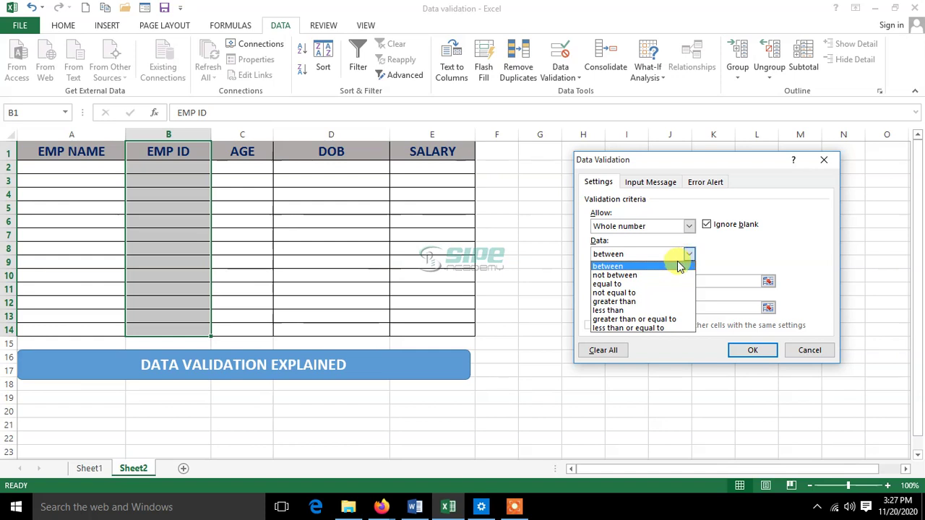
{"action": "left_click", "coordinate": [654, 275]}
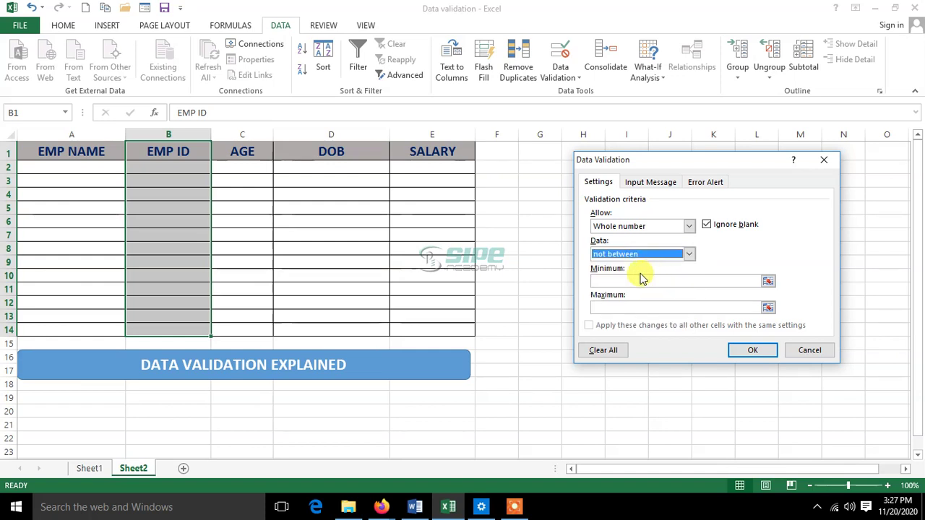
{"action": "left_click", "coordinate": [688, 254]}
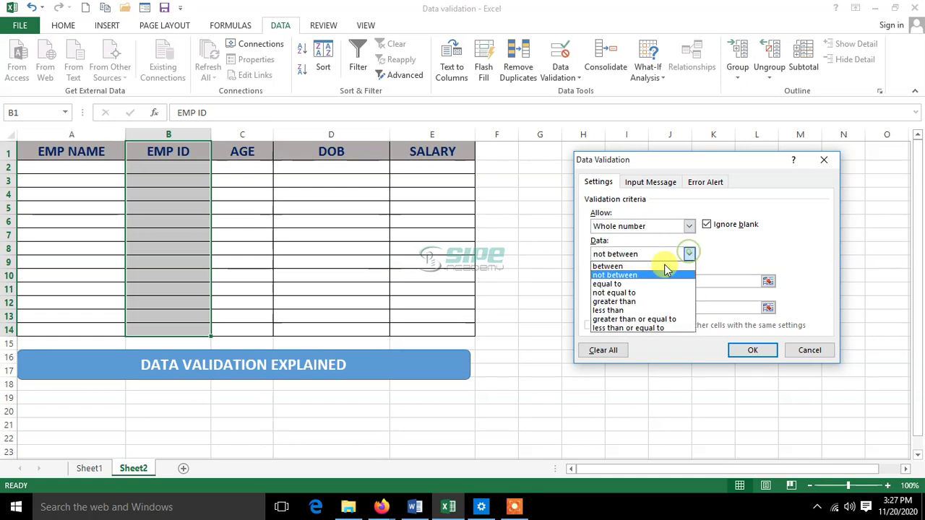
{"action": "left_click", "coordinate": [613, 284]}
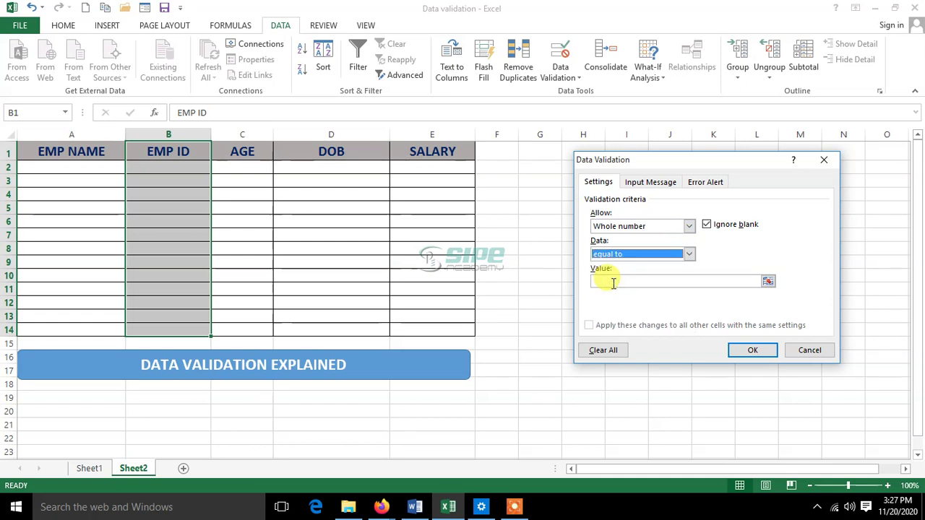
{"action": "left_click", "coordinate": [689, 255]}
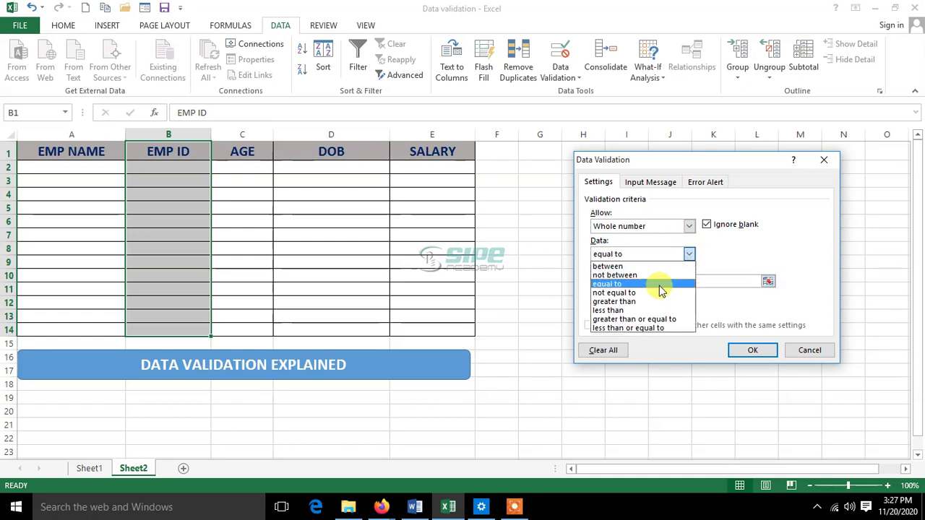
{"action": "left_click", "coordinate": [638, 292]}
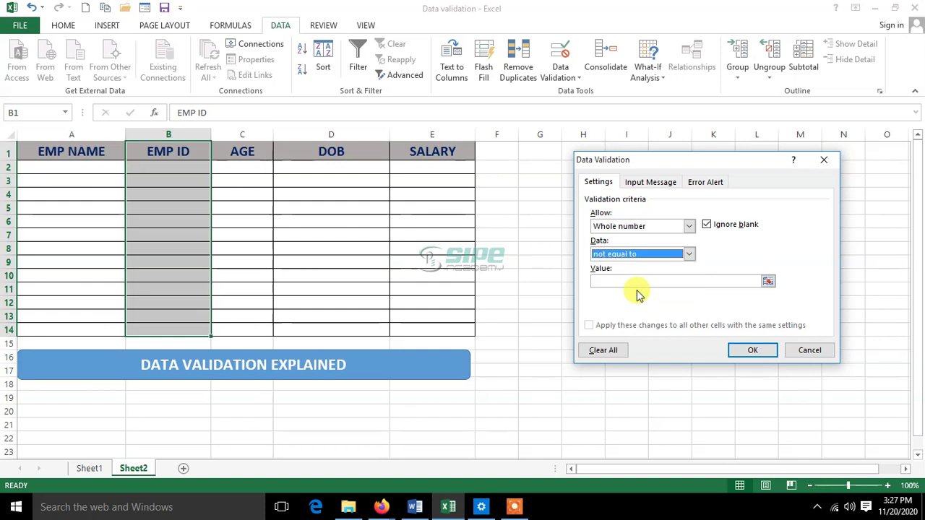
{"action": "left_click", "coordinate": [689, 255]}
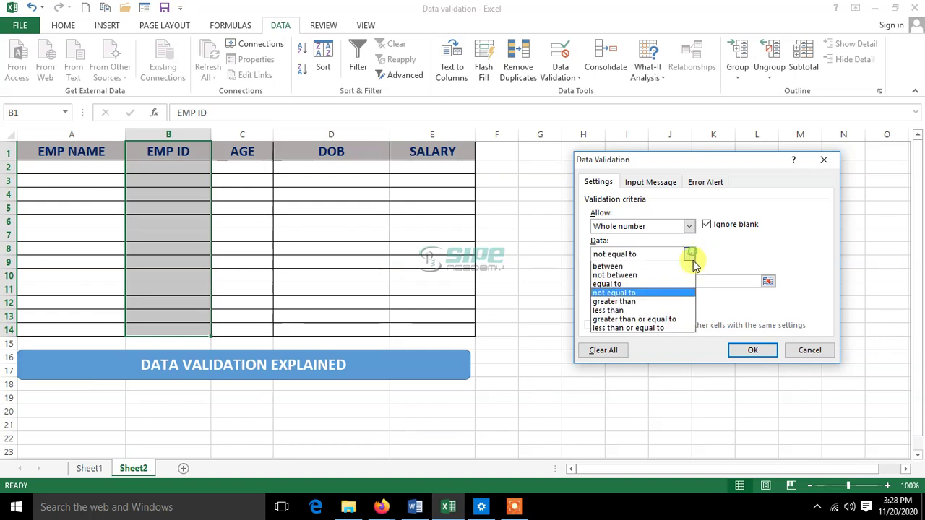
{"action": "left_click", "coordinate": [636, 310]}
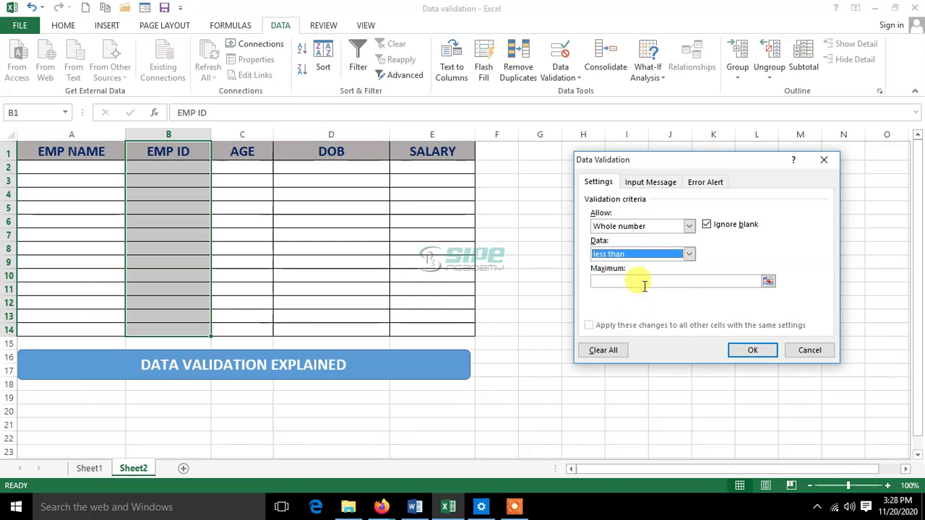
{"action": "left_click", "coordinate": [690, 255]}
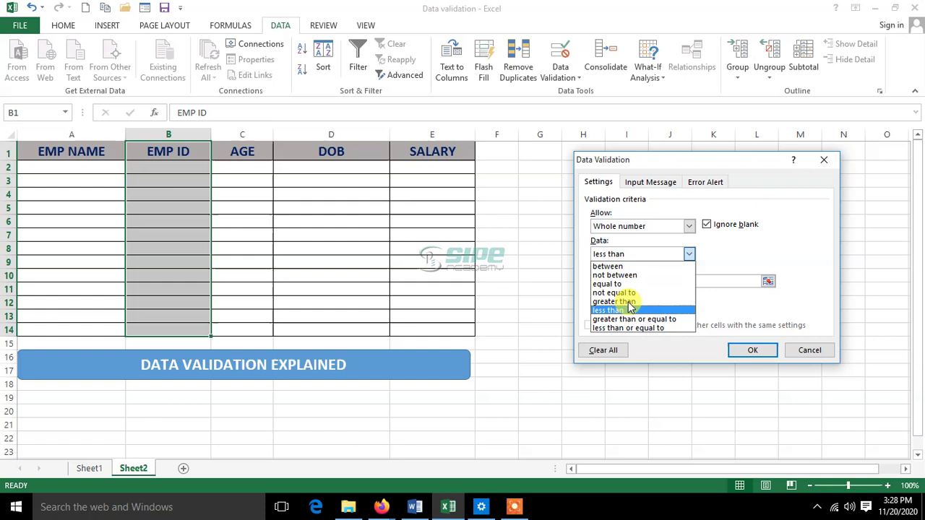
{"action": "left_click", "coordinate": [633, 267]}
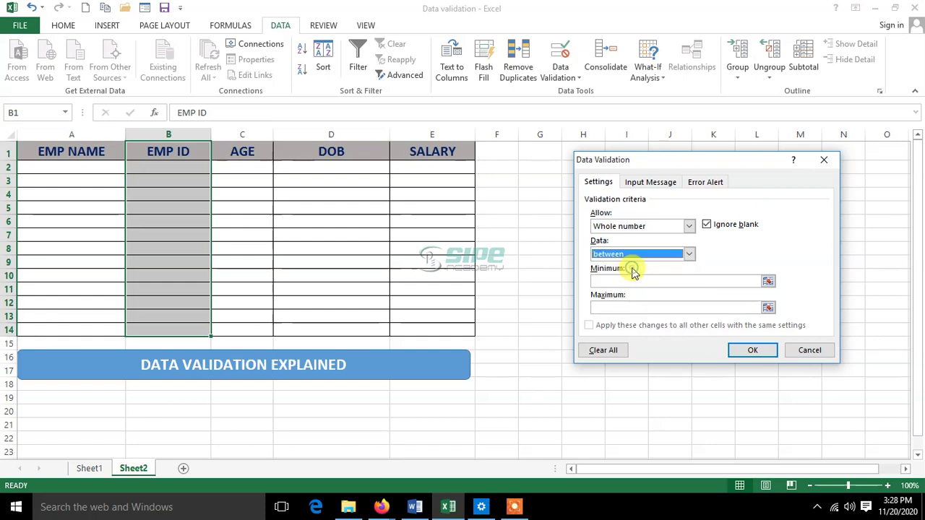
Set the EMP ID validation minimum to 100 and maximum to 200, and apply the rule.
{"action": "left_click", "coordinate": [633, 282]}
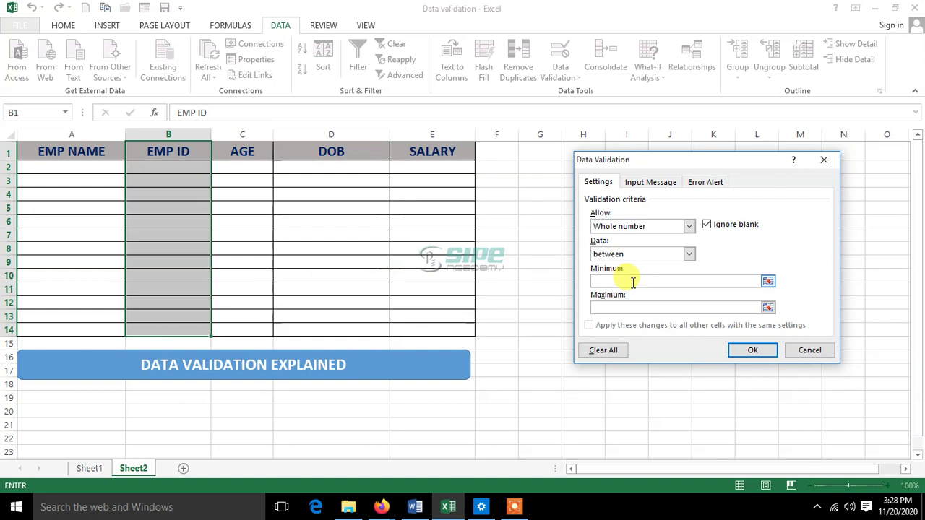
{"action": "type", "text": "1000"}
{"action": "left_click", "coordinate": [629, 309]}
{"action": "type", "text": "2"}
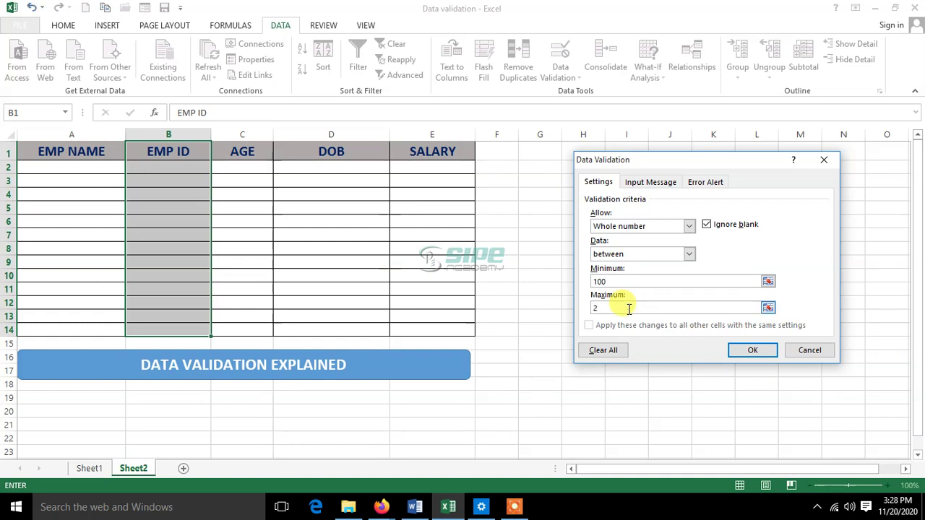
{"action": "type", "text": "00"}
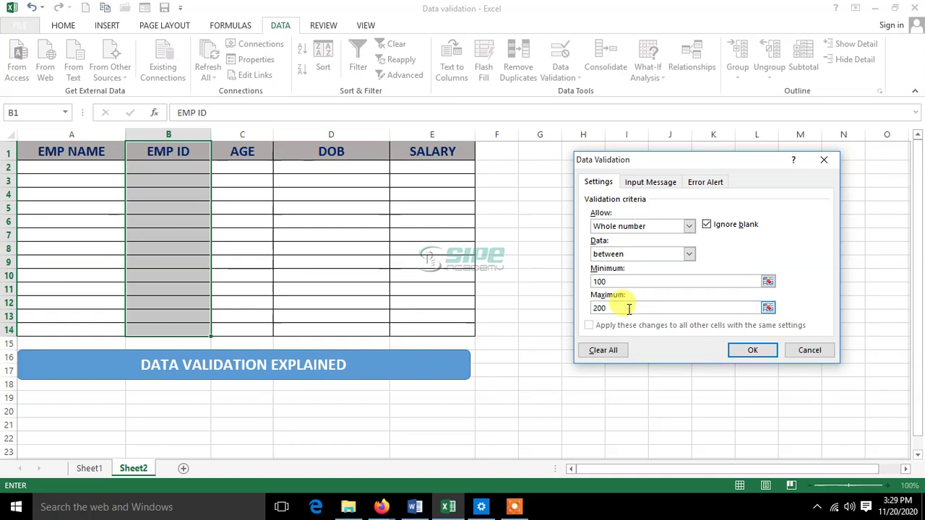
{"action": "left_click", "coordinate": [750, 350]}
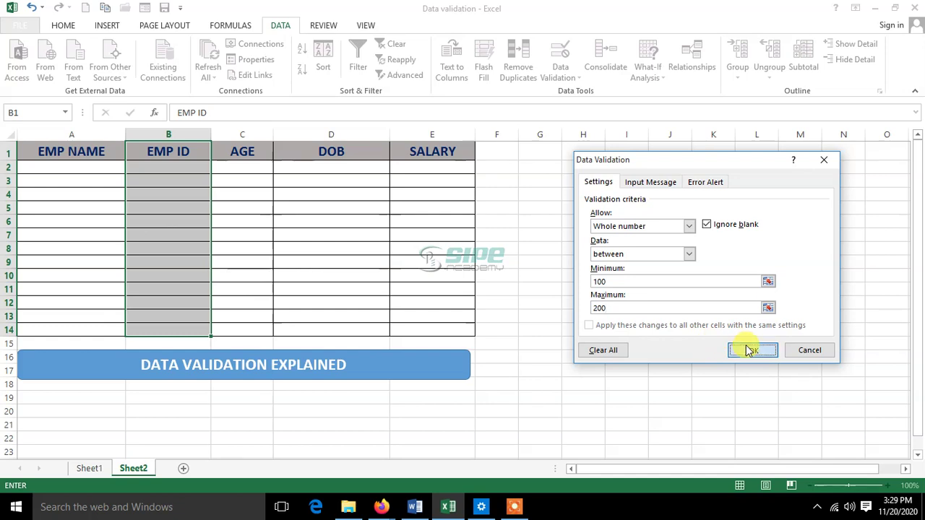
Enter the lowest allowed employee ID in cell B2.
{"action": "left_click", "coordinate": [153, 171]}
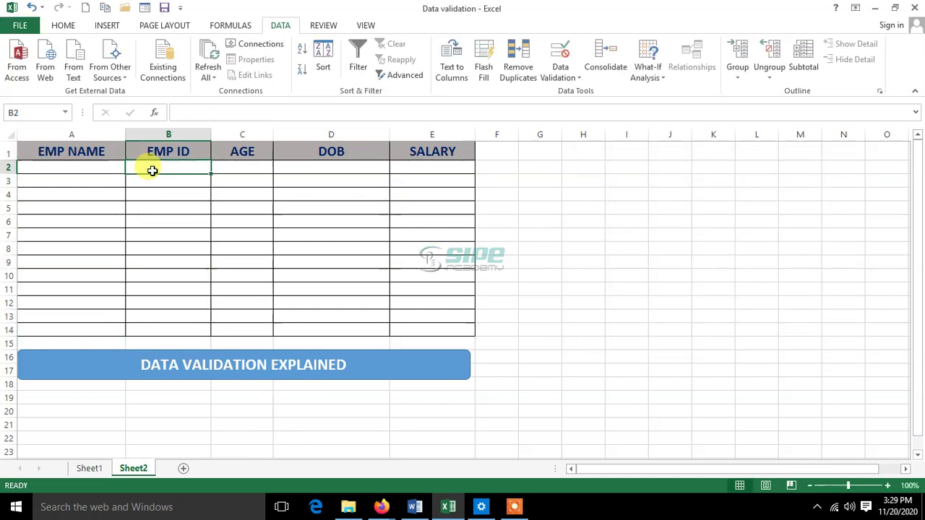
{"action": "type", "text": "100"}
{"action": "key", "text": "Return"}
Try to enter an employee ID just above the 200 maximum in cell B3, and choose to retry.
{"action": "type", "text": "2"}
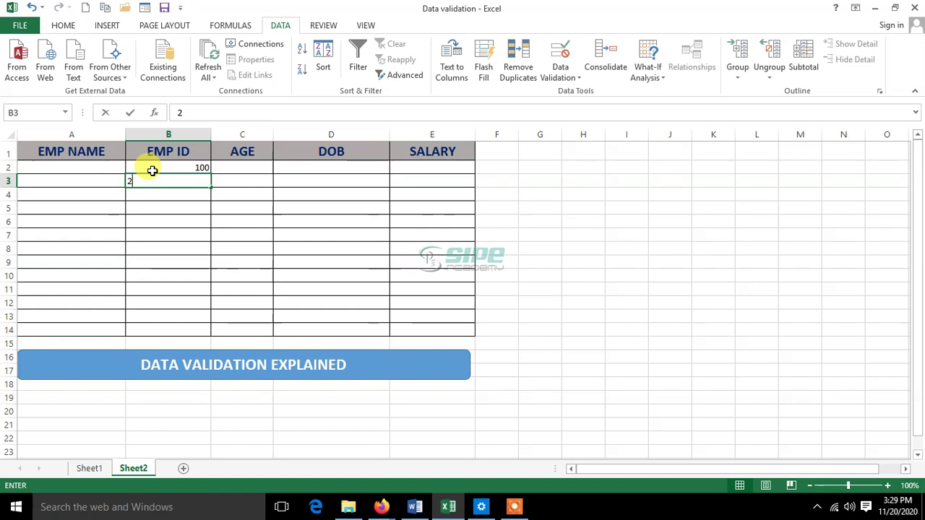
{"action": "type", "text": "01"}
{"action": "key", "text": "Return"}
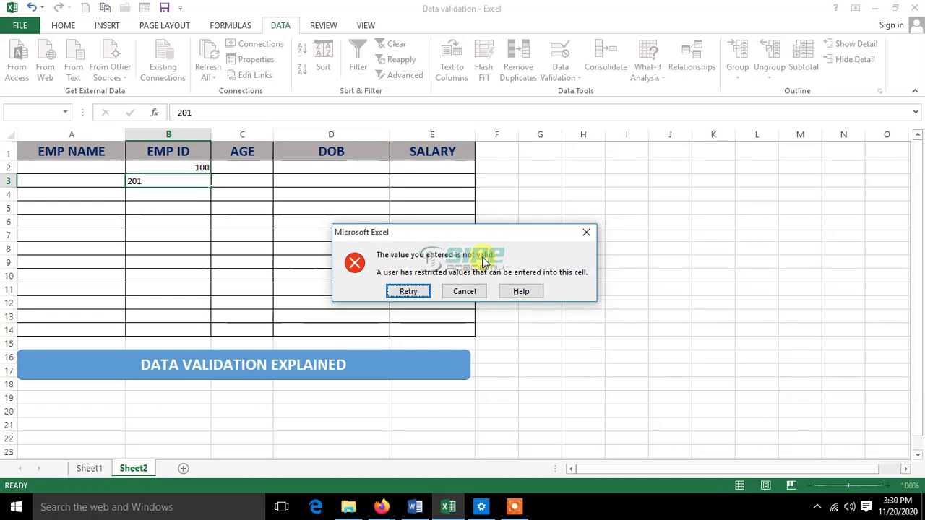
{"action": "left_click", "coordinate": [417, 294]}
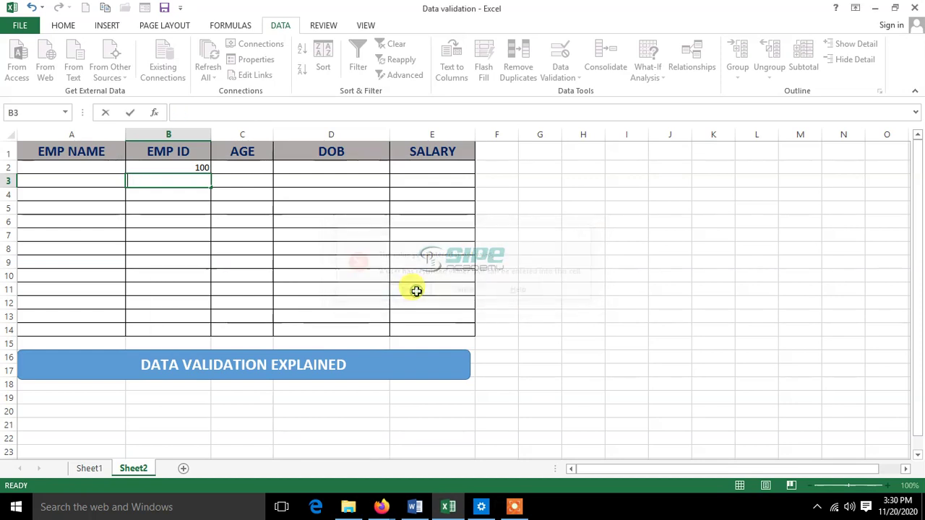
Enter the highest allowed employee ID in cell B3 and another ID within the 100 to 200 range in cell B4.
{"action": "type", "text": "0"}
{"action": "type", "text": "200"}
{"action": "key", "text": "Return"}
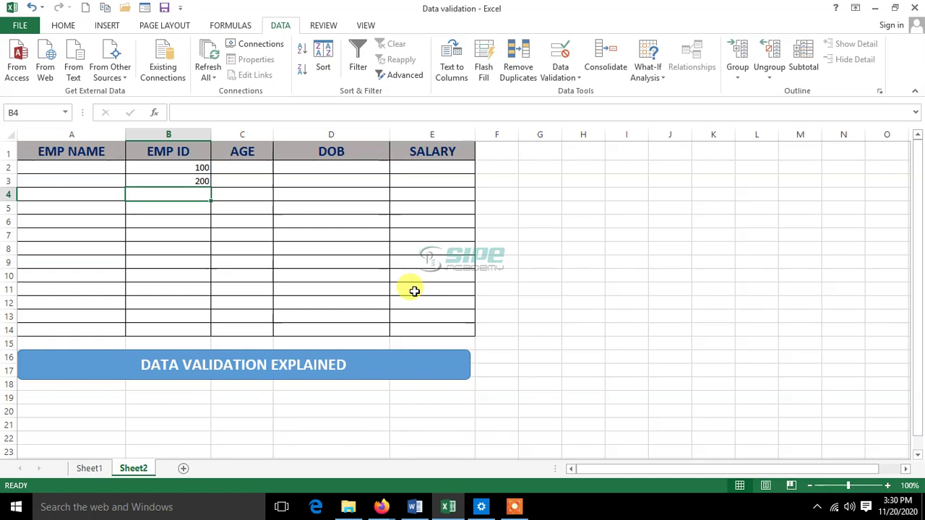
{"action": "type", "text": "106"}
{"action": "key", "text": "Return"}
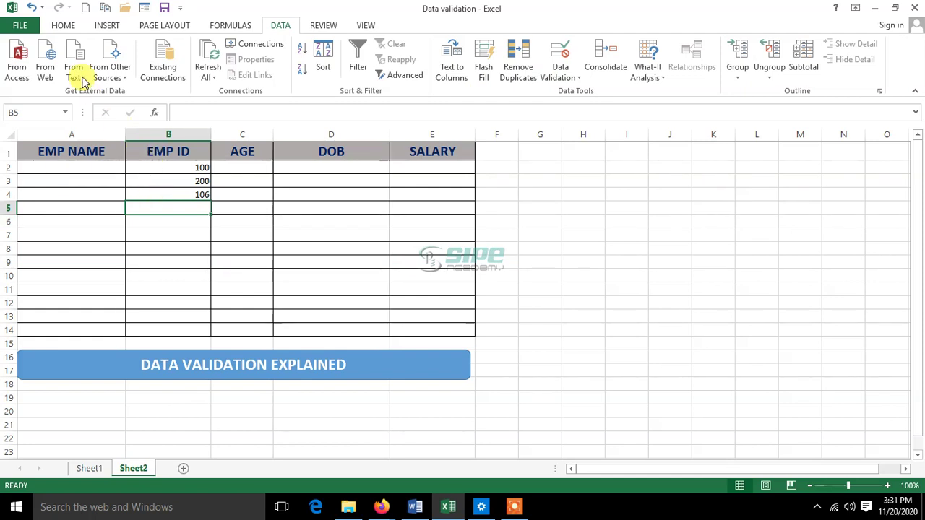
Select all cells on the sheet that contain data validation rules.
{"action": "left_click", "coordinate": [68, 27]}
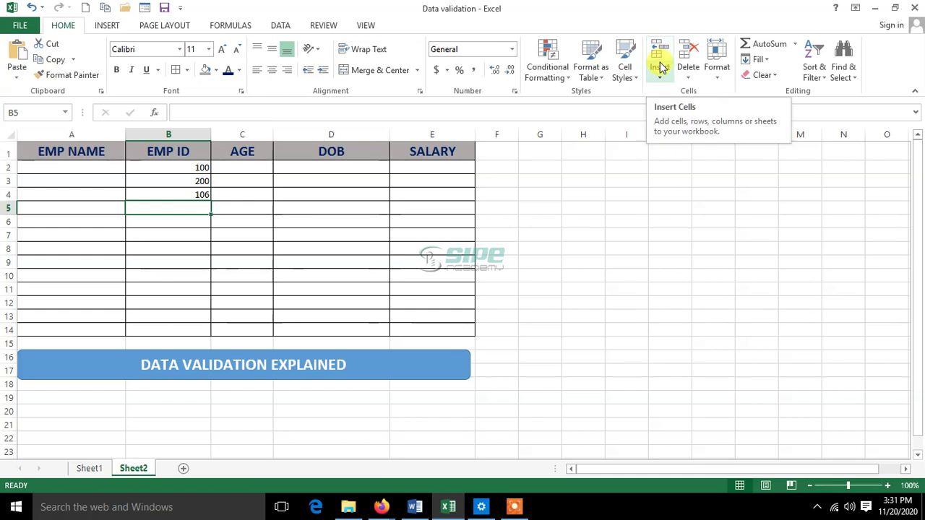
{"action": "left_click", "coordinate": [202, 194]}
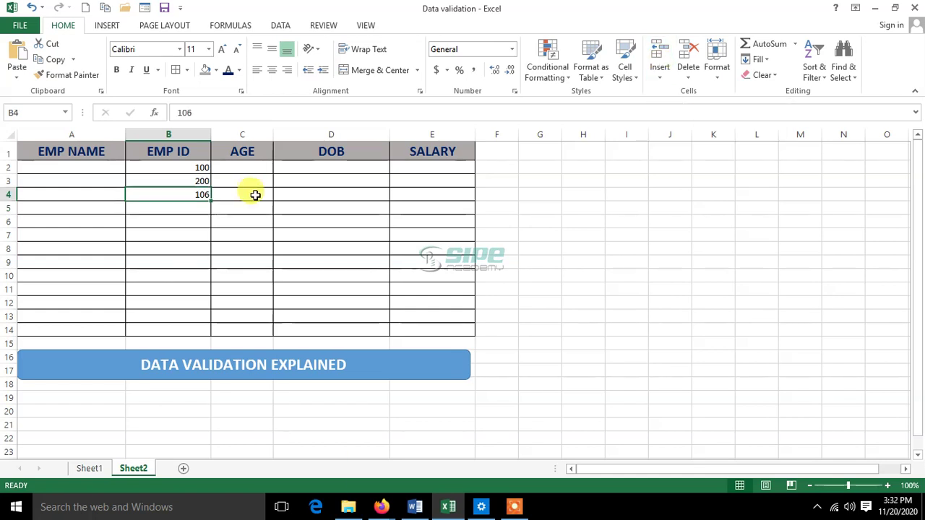
{"action": "left_click", "coordinate": [852, 85]}
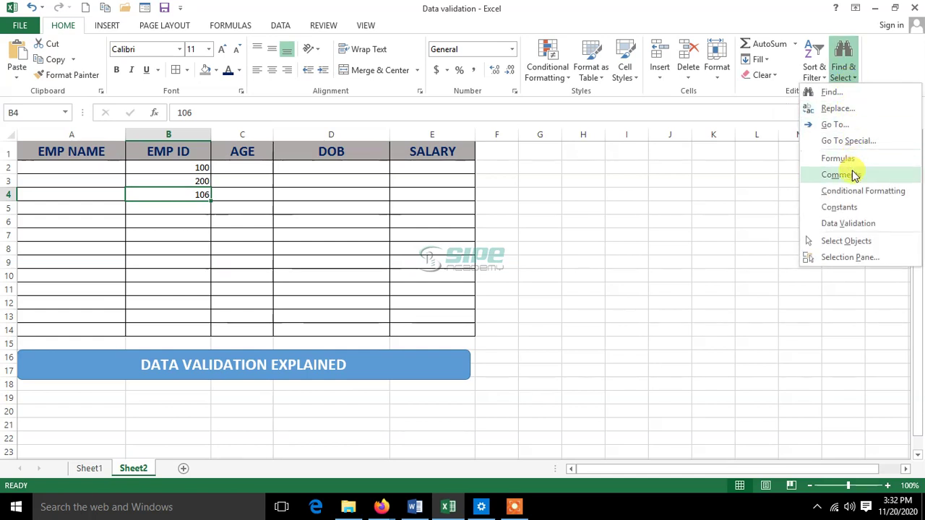
{"action": "left_click", "coordinate": [853, 229]}
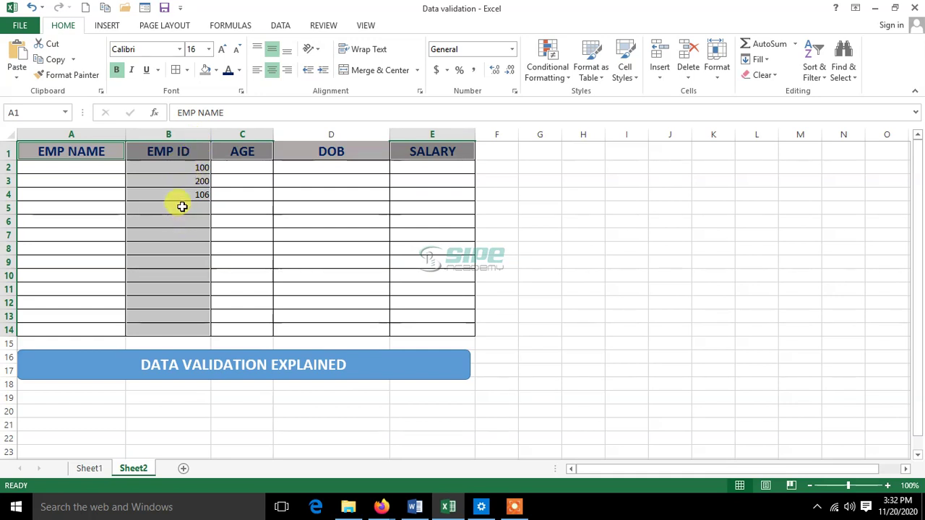
Erase the current data validation settings from all the selected cells, and apply the cleared settings.
{"action": "left_click", "coordinate": [280, 25]}
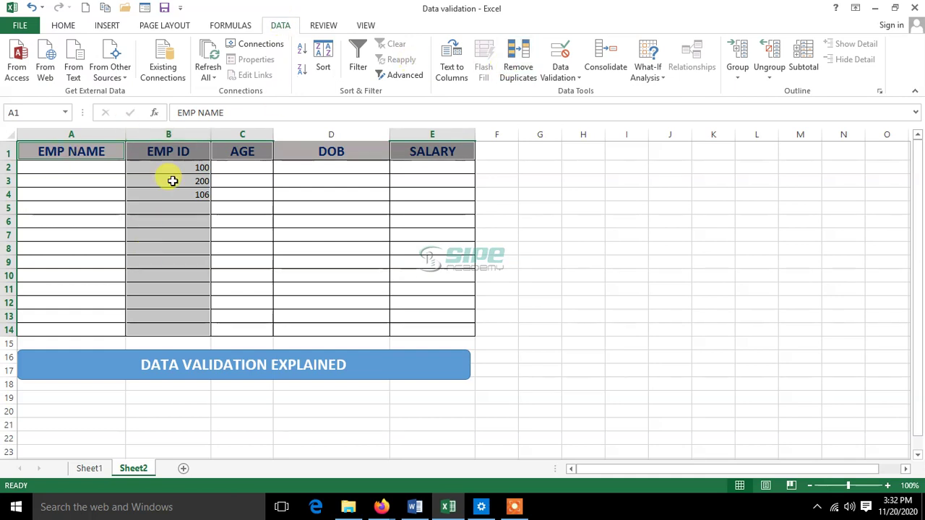
{"action": "left_click", "coordinate": [577, 80]}
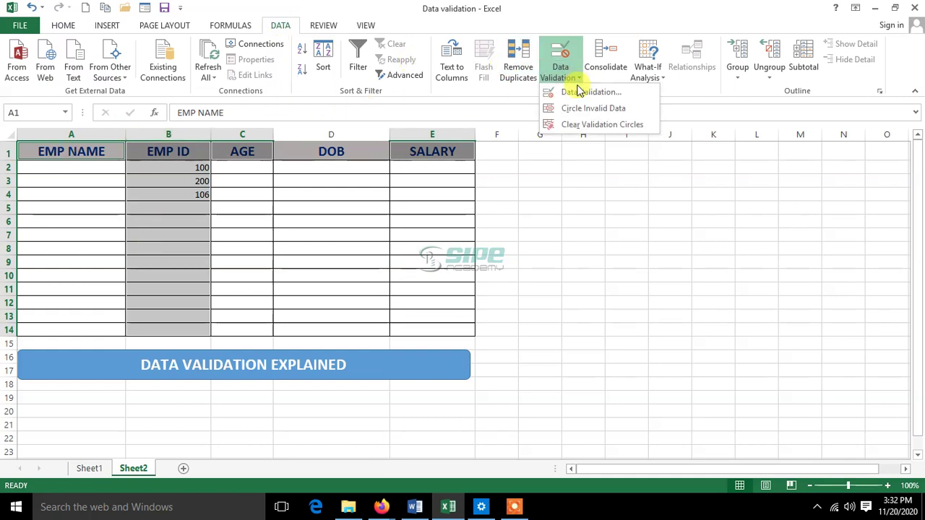
{"action": "left_click", "coordinate": [578, 92]}
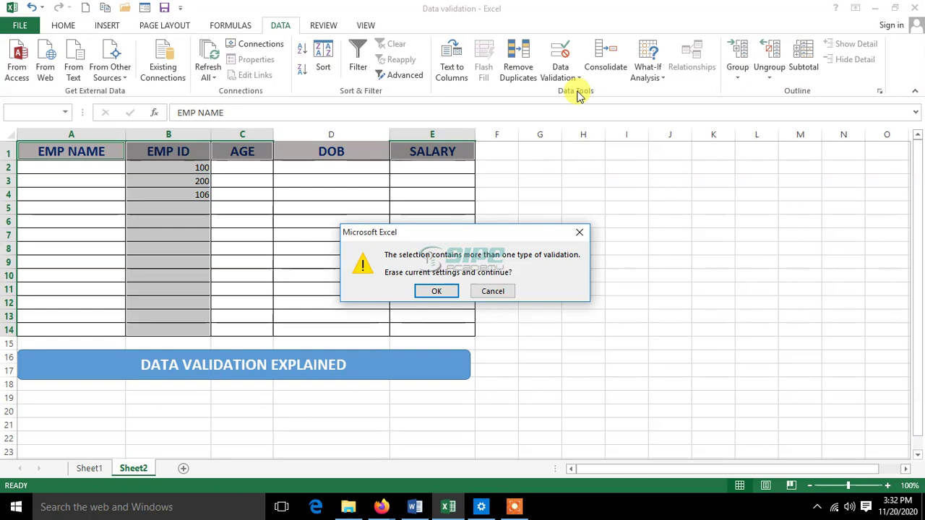
{"action": "key", "text": "Return"}
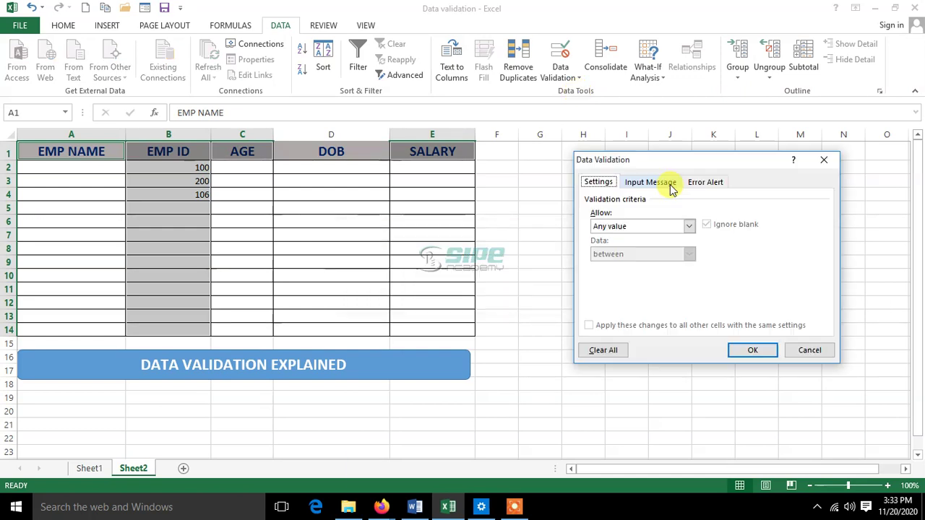
{"action": "left_click", "coordinate": [604, 351]}
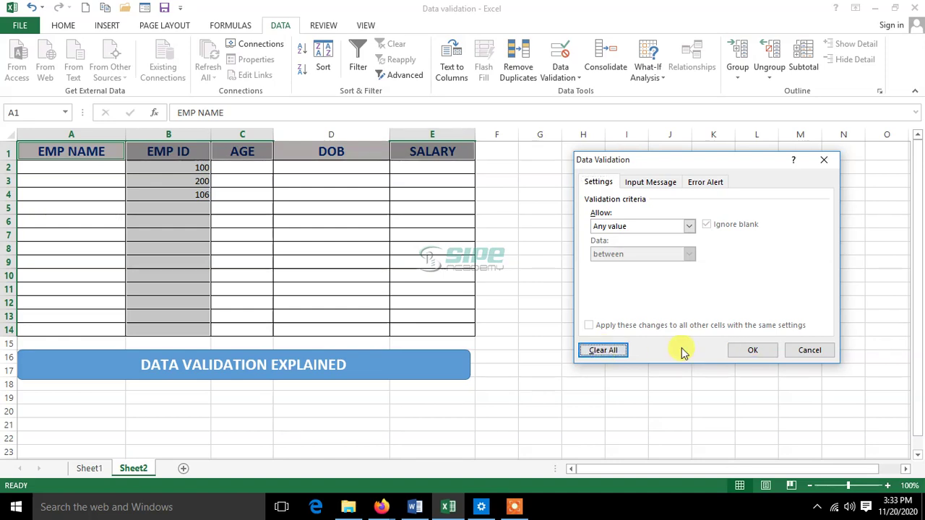
{"action": "left_click", "coordinate": [744, 351]}
{"action": "left_click", "coordinate": [174, 190]}
{"action": "left_click", "coordinate": [174, 204]}
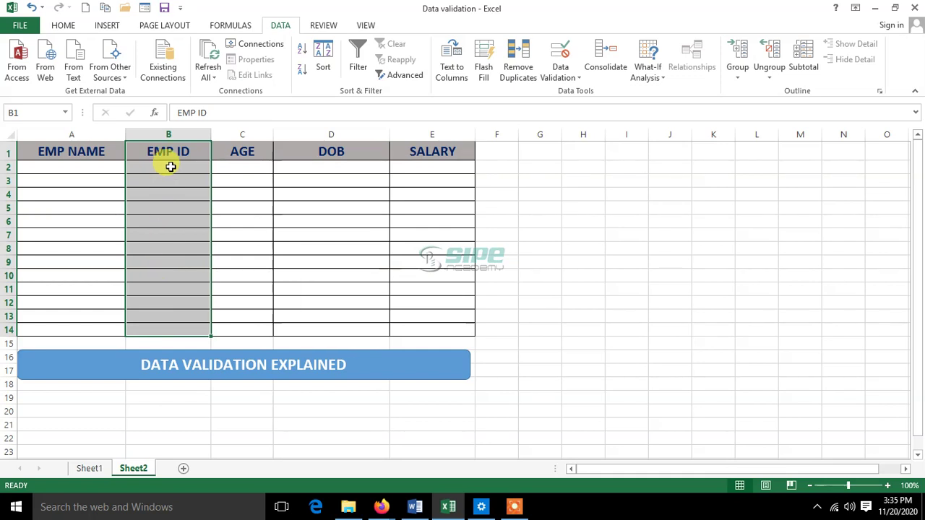
Restrict the EMP ID column with a data validation rule allowing only whole numbers equal to 100.
{"action": "left_click", "coordinate": [558, 76]}
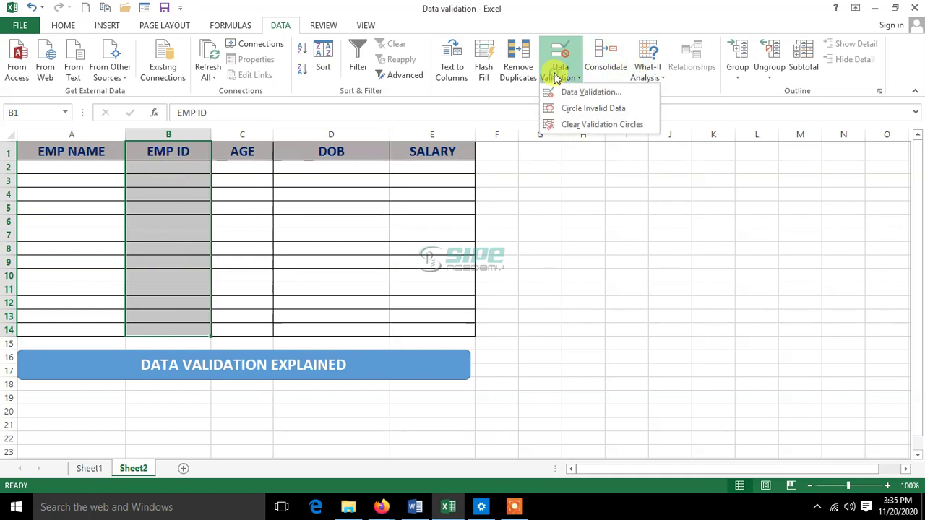
{"action": "left_click", "coordinate": [583, 92]}
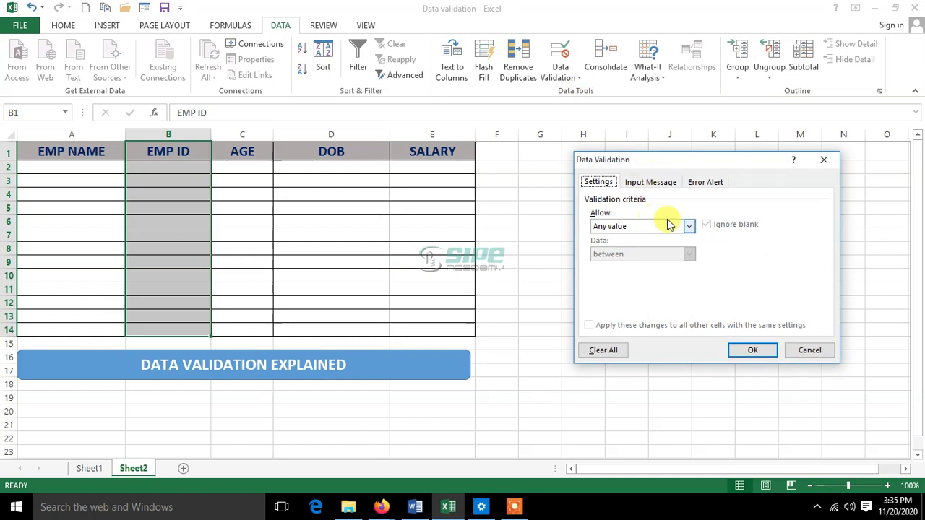
{"action": "left_click", "coordinate": [687, 226]}
{"action": "left_click", "coordinate": [646, 248]}
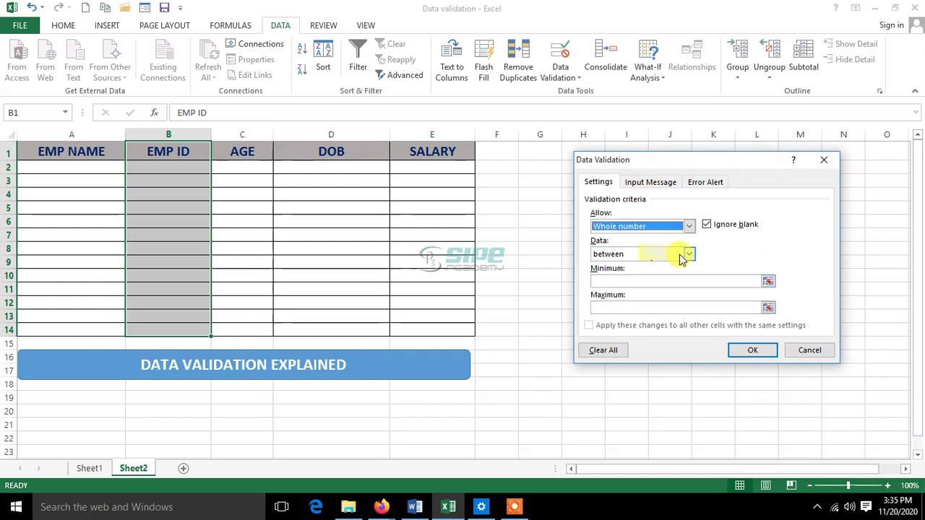
{"action": "left_click", "coordinate": [688, 254]}
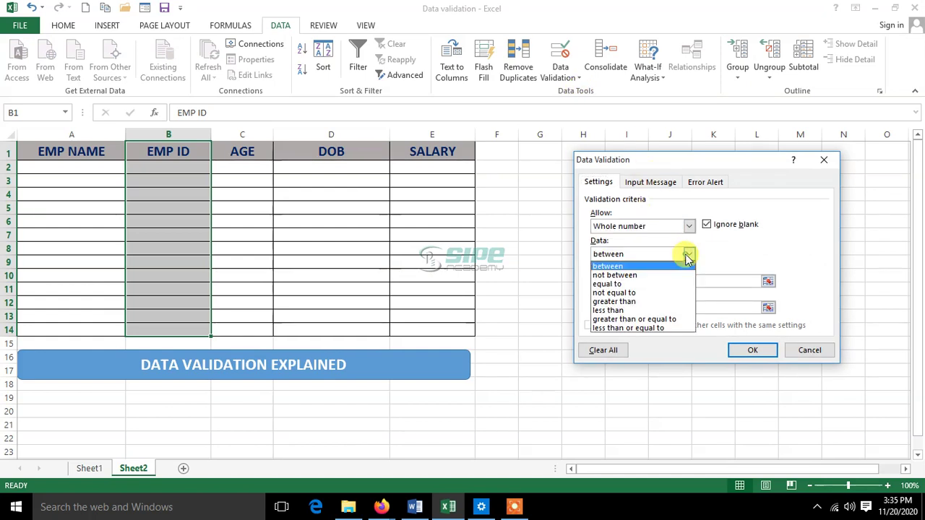
{"action": "left_click", "coordinate": [617, 285]}
{"action": "left_click", "coordinate": [621, 281]}
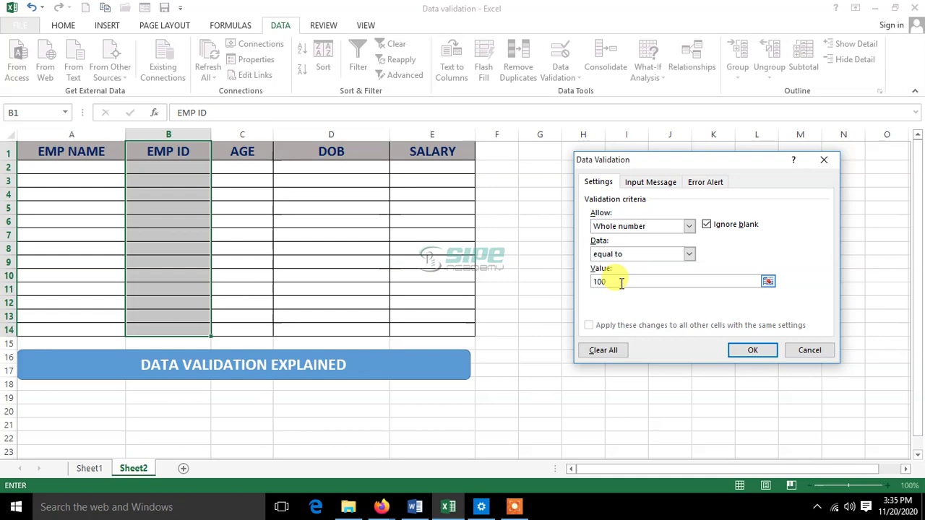
{"action": "left_click", "coordinate": [753, 350]}
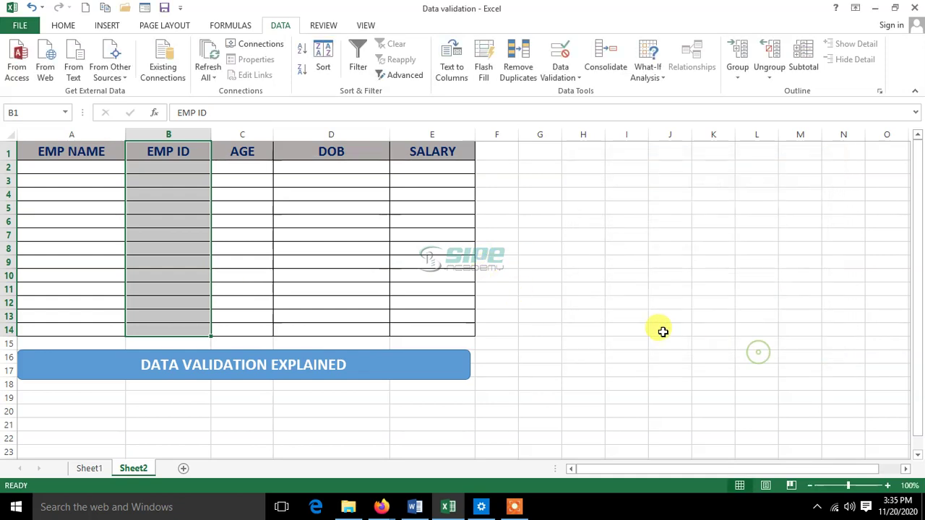
Enter the allowed employee ID in cell B3, then try one just below it in B4 and cancel the entry.
{"action": "left_click", "coordinate": [149, 180]}
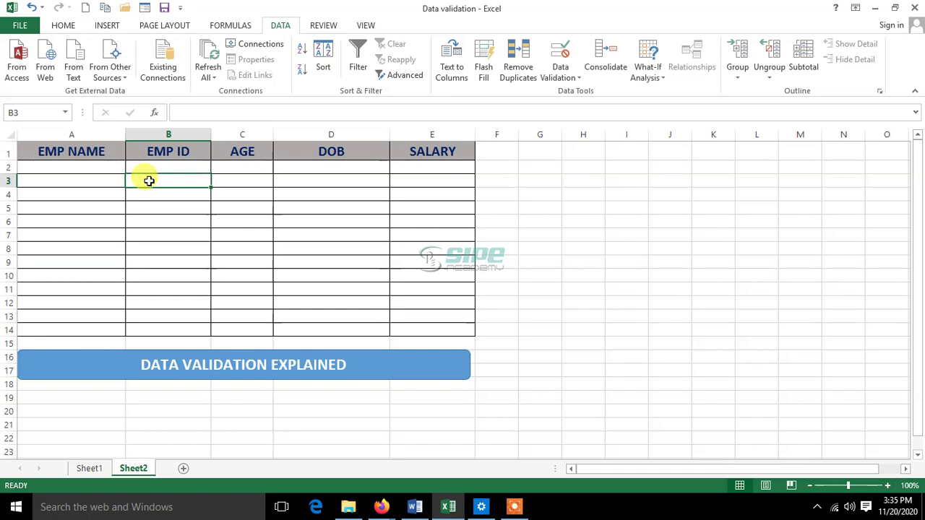
{"action": "type", "text": "100"}
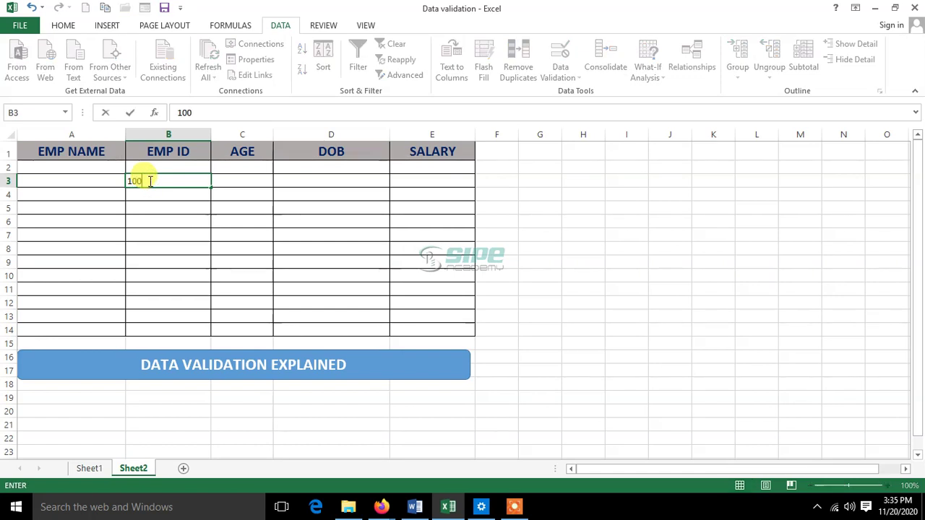
{"action": "key", "text": "Return"}
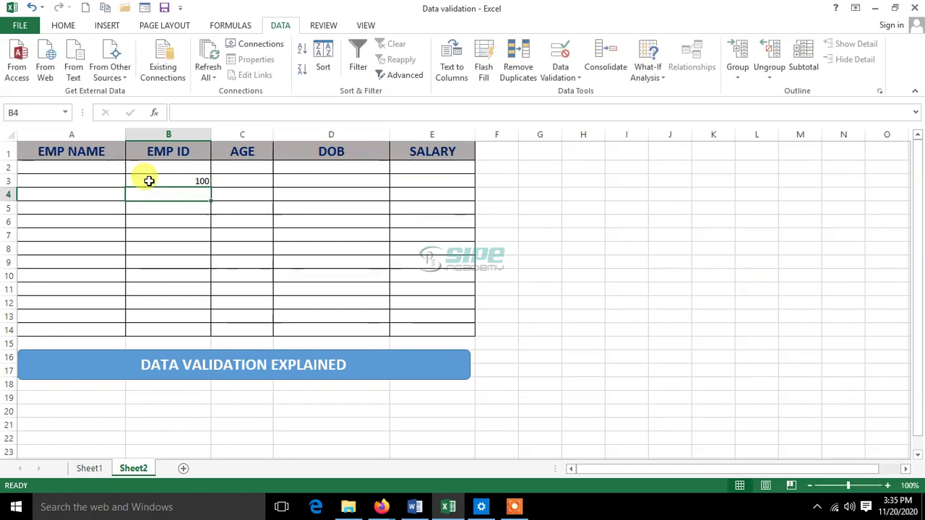
{"action": "type", "text": "99"}
{"action": "key", "text": "Return"}
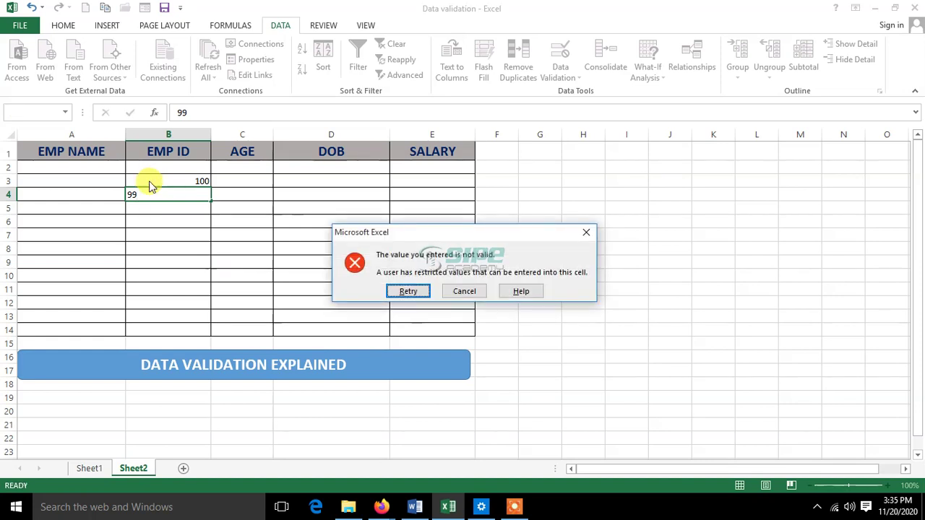
{"action": "left_click", "coordinate": [463, 290]}
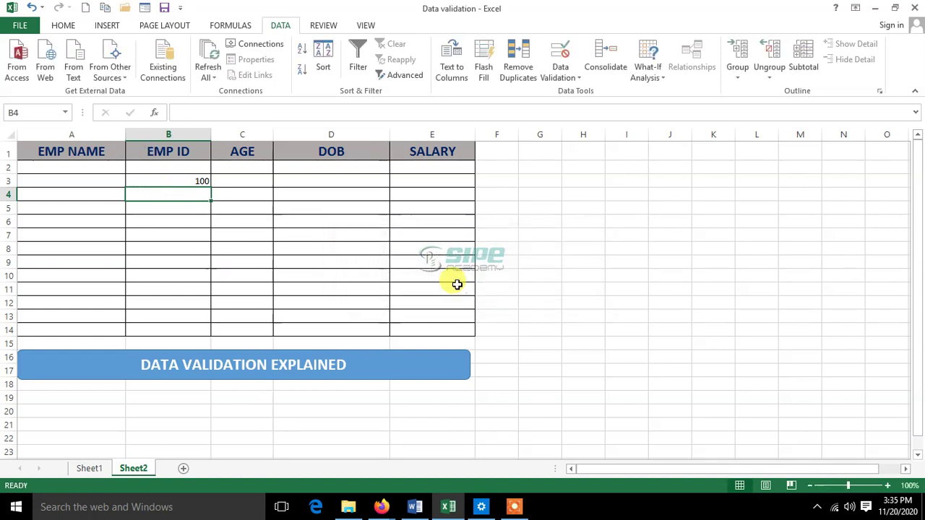
Try an employee ID just above the allowed value in cell B4, and retry with the allowed ID.
{"action": "type", "text": "101"}
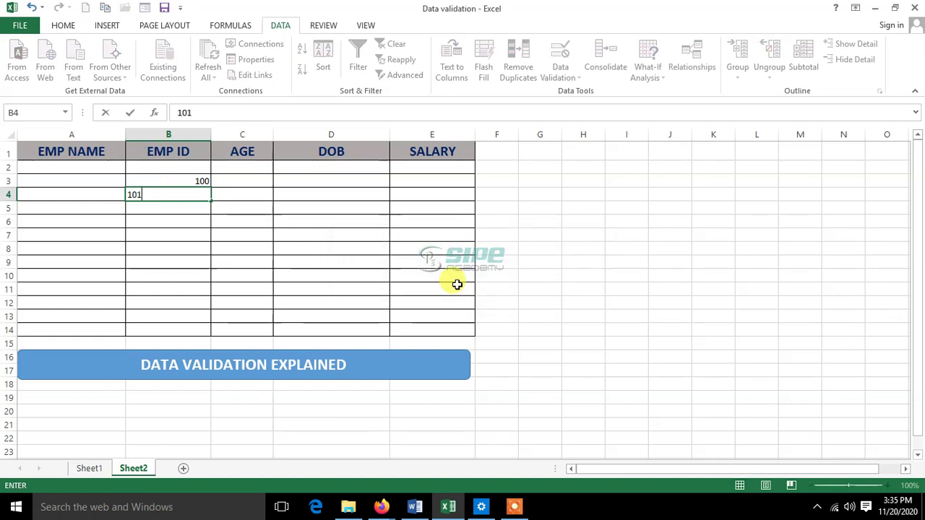
{"action": "key", "text": "Return"}
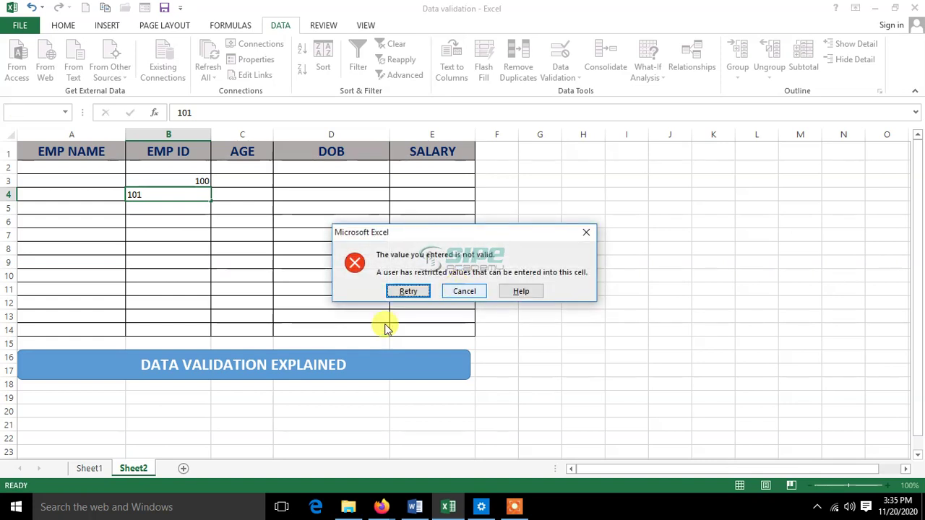
{"action": "left_click", "coordinate": [414, 289]}
{"action": "type", "text": "10"}
{"action": "key", "text": "Return"}
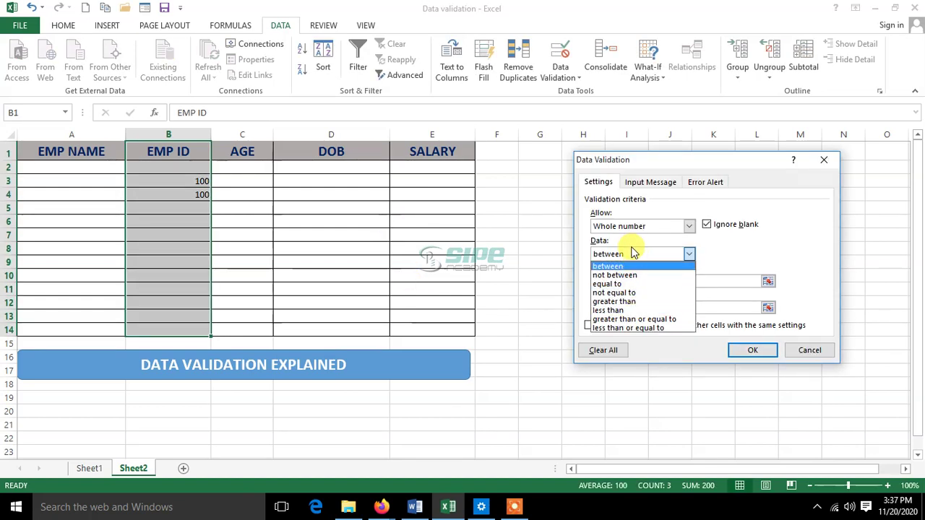
Replace the EMP ID column's validation with a rule allowing whole numbers less than a maximum of 100.
{"action": "left_click", "coordinate": [603, 349]}
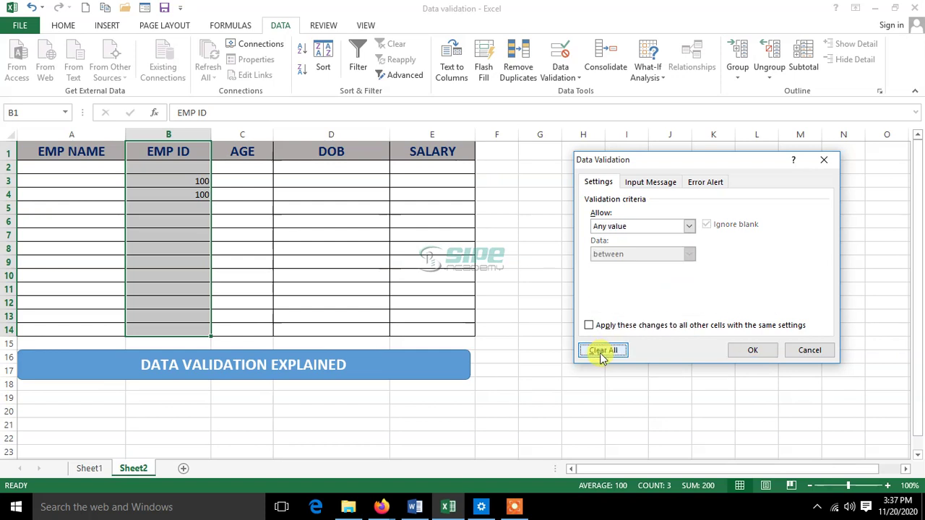
{"action": "left_click", "coordinate": [688, 226]}
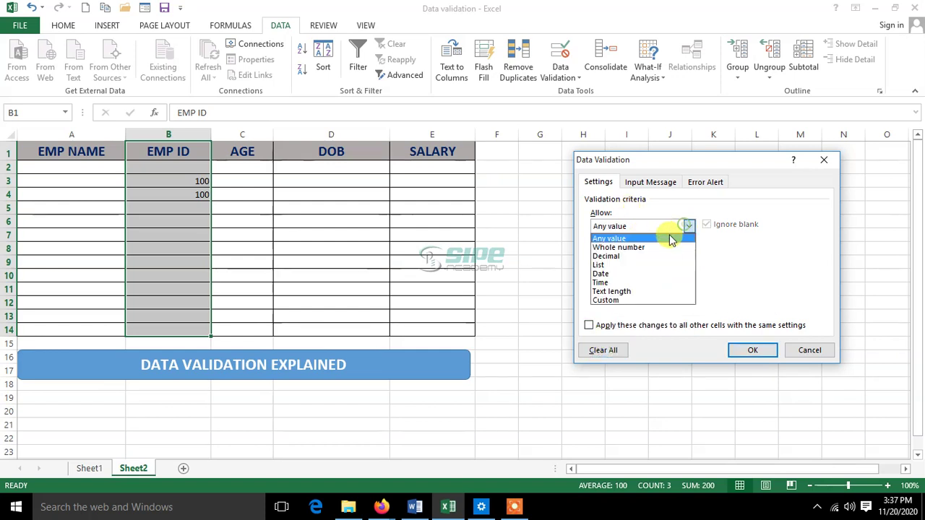
{"action": "left_click", "coordinate": [644, 252]}
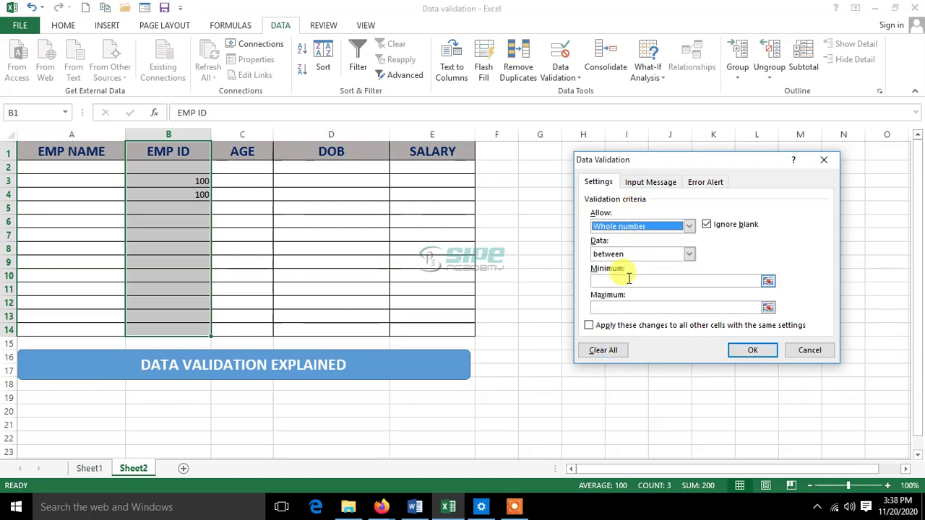
{"action": "left_click", "coordinate": [689, 253]}
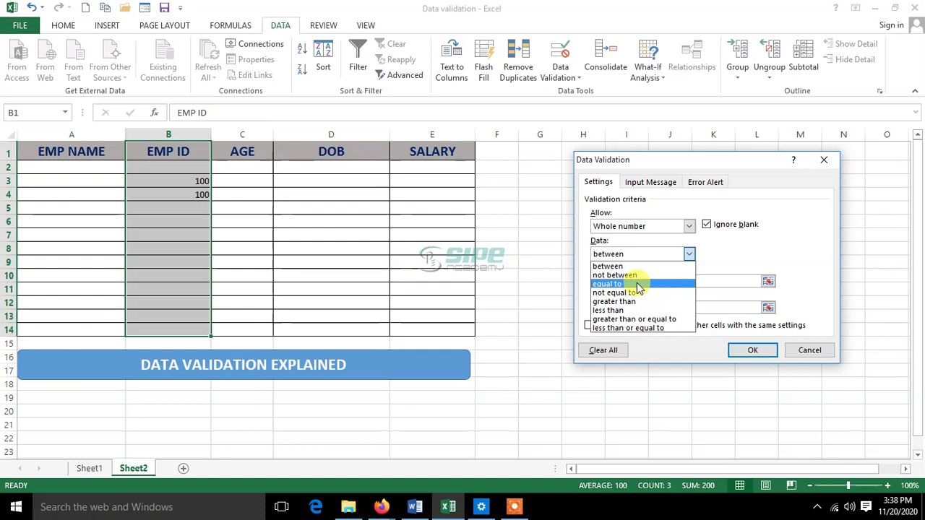
{"action": "left_click", "coordinate": [631, 310]}
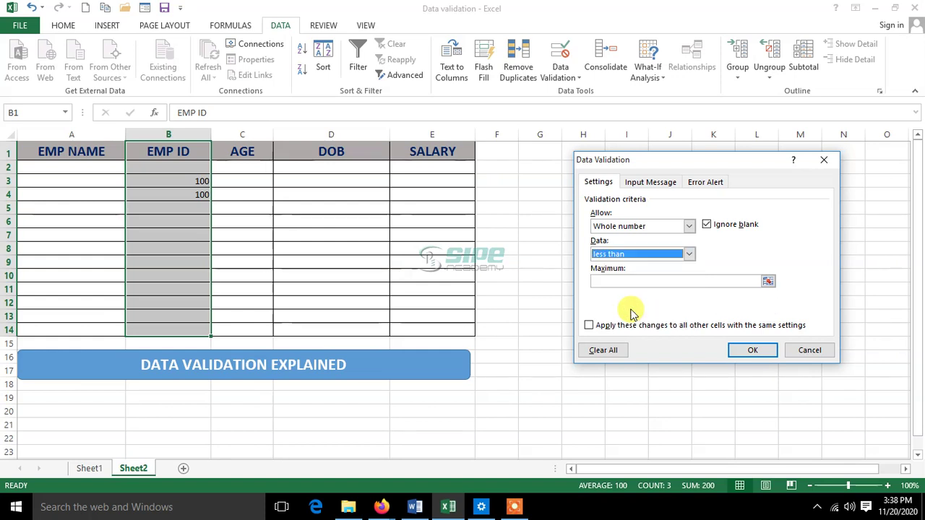
{"action": "left_click", "coordinate": [614, 281]}
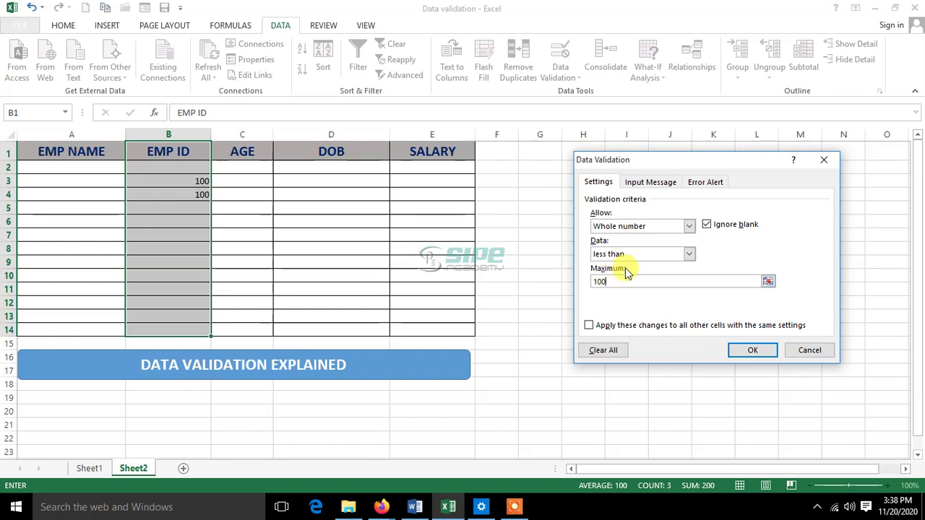
{"action": "left_click", "coordinate": [752, 351]}
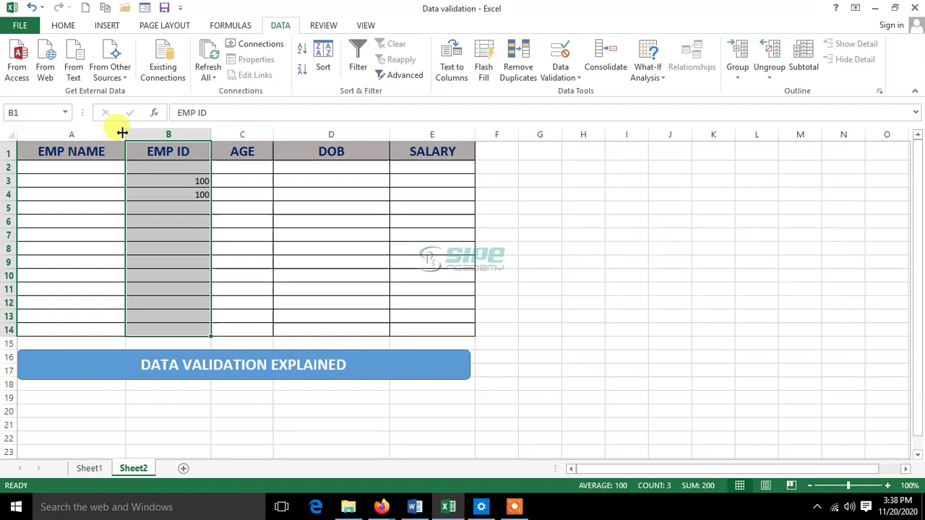
Enter a single-digit employee ID in cell B3, then try one just above the maximum in B4 and choose to retry.
{"action": "left_click", "coordinate": [178, 186]}
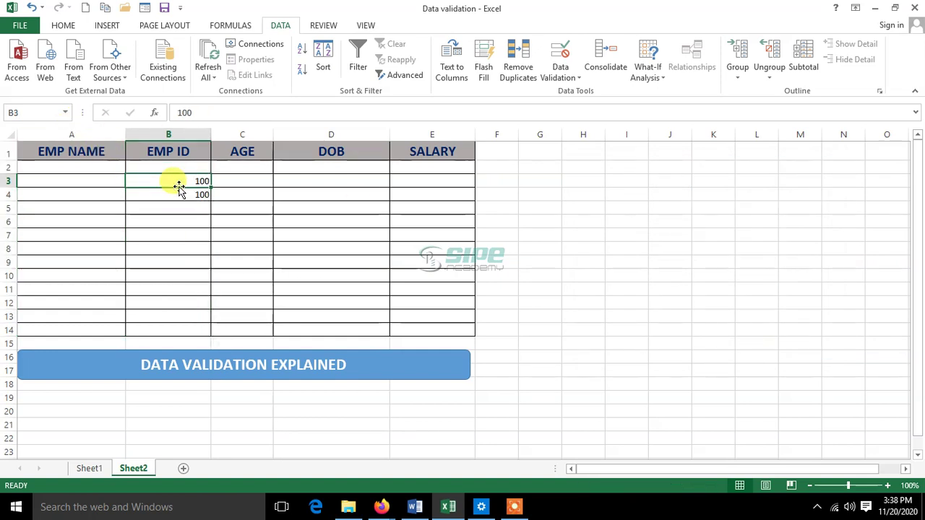
{"action": "type", "text": "2"}
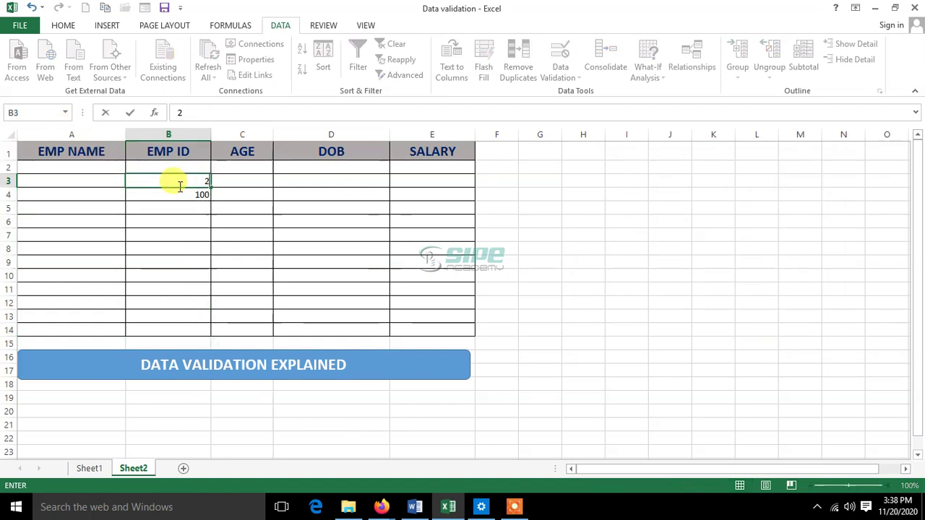
{"action": "key", "text": "Return"}
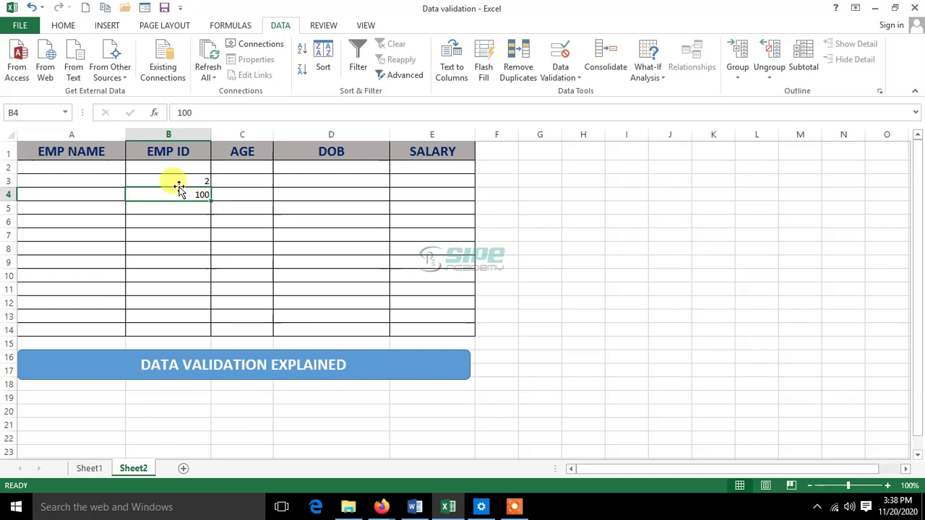
{"action": "type", "text": "10"}
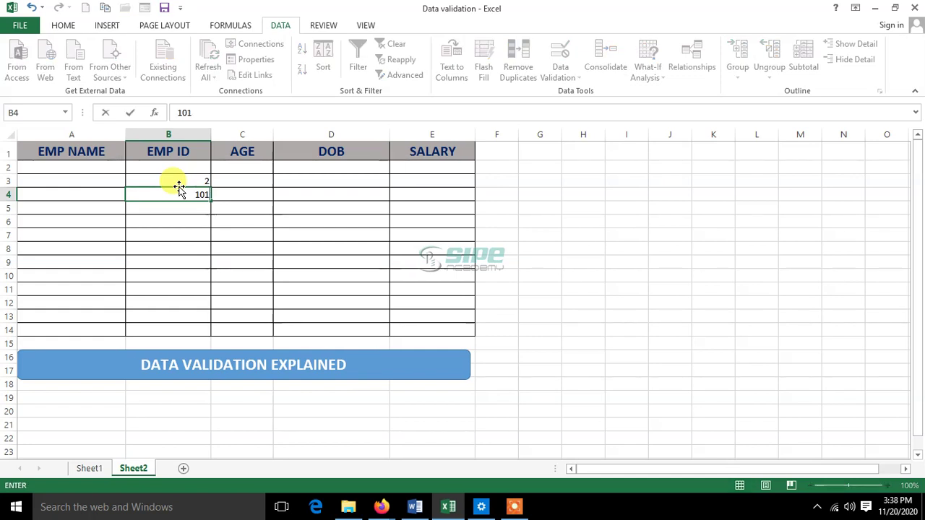
{"action": "key", "text": "Return"}
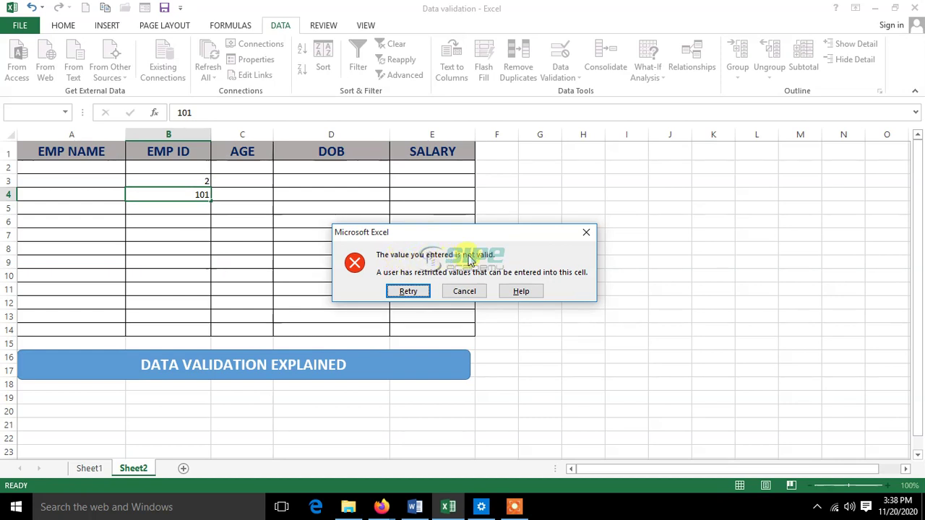
{"action": "left_click", "coordinate": [406, 291]}
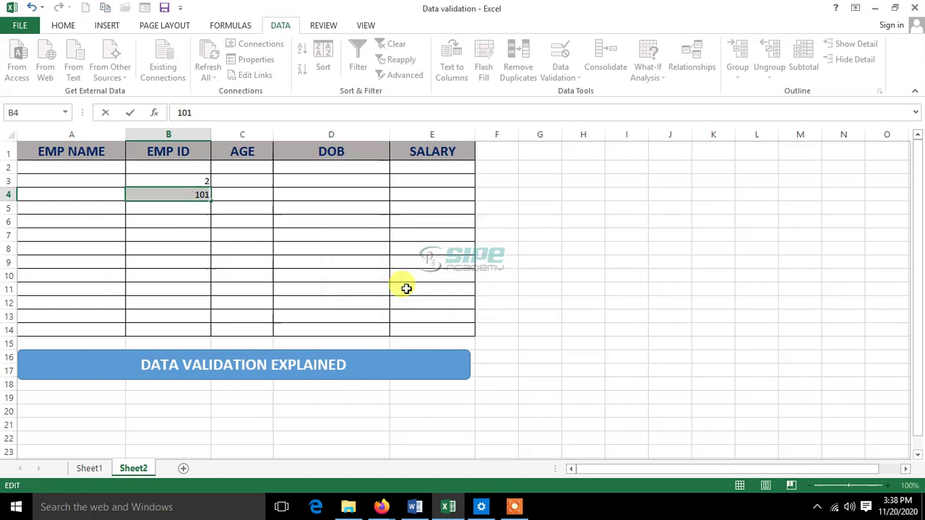
Try an employee ID equal to the excluded maximum in cell B4, retry it, and replace it with the ID just below.
{"action": "type", "text": "100"}
{"action": "key", "text": "Return"}
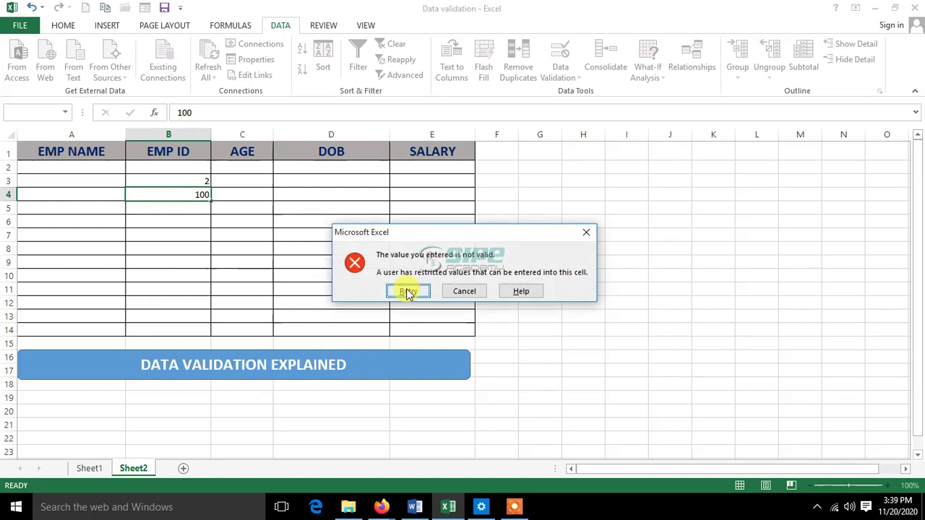
{"action": "left_click", "coordinate": [407, 291]}
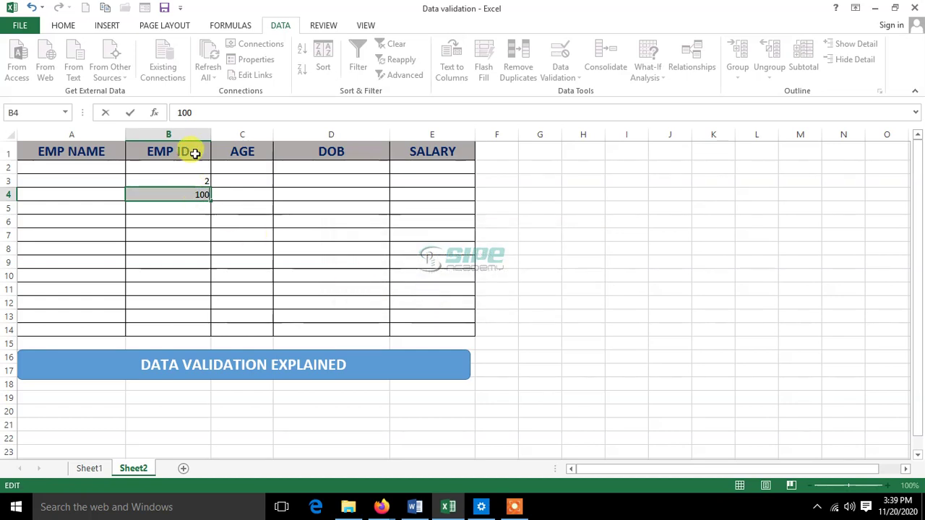
{"action": "key", "text": "Return"}
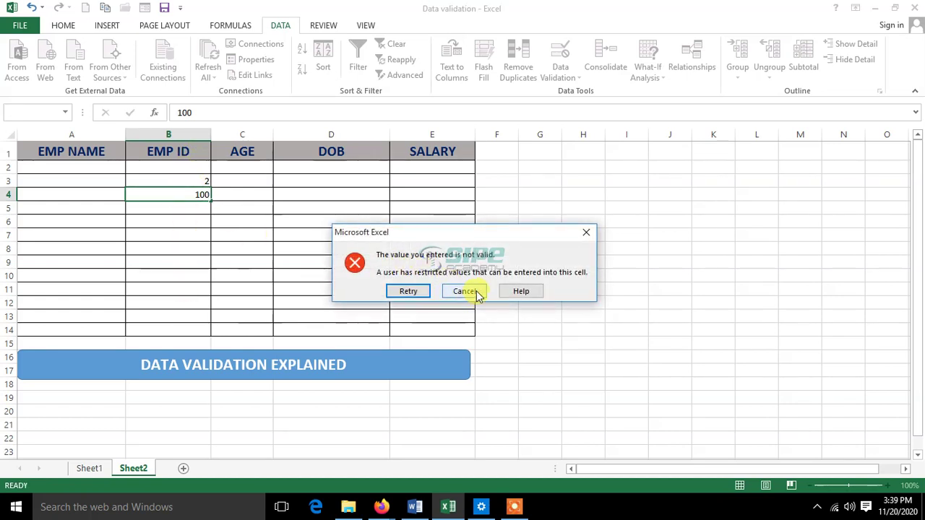
{"action": "left_click", "coordinate": [401, 292]}
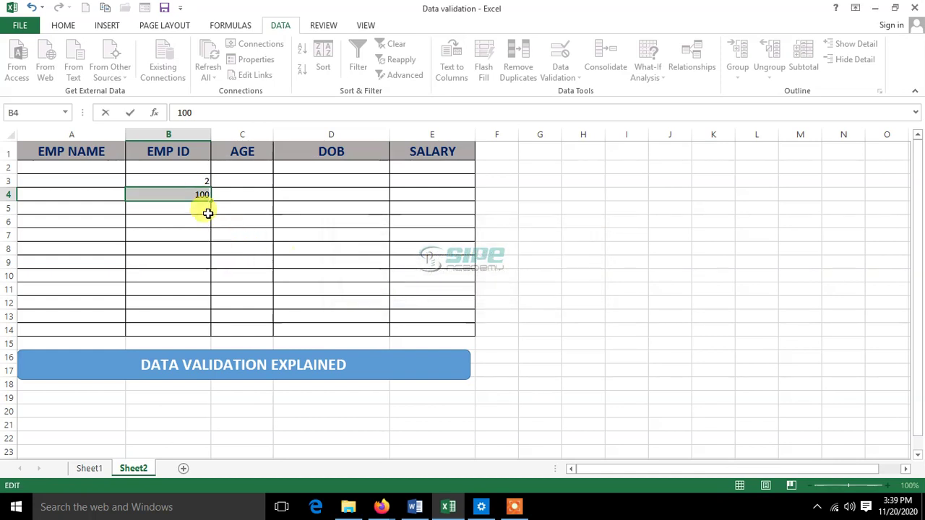
{"action": "key", "text": "BackSpace"}
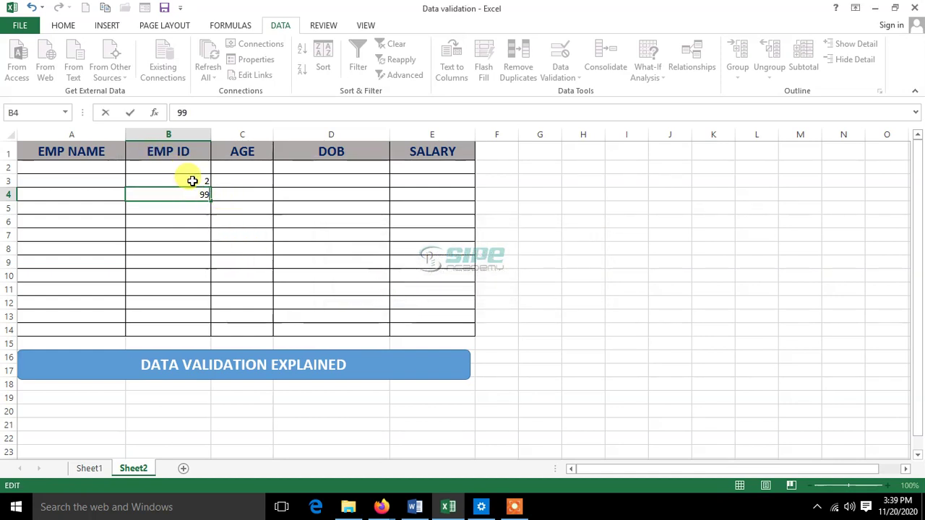
{"action": "key", "text": "Return"}
Change the EMP ID column's validation rule to allow whole numbers less than or equal to 100.
{"action": "left_click_drag", "start_coordinate": [186, 149], "coordinate": [192, 327]}
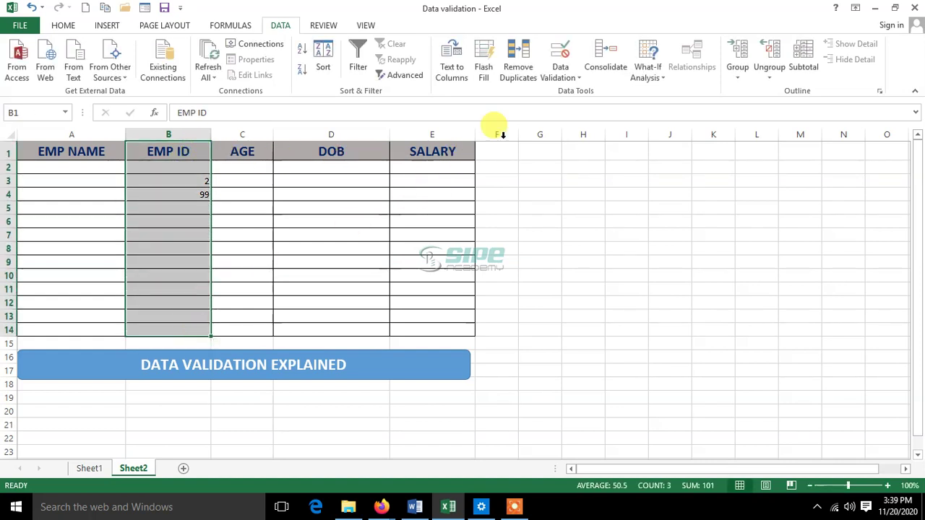
{"action": "left_click", "coordinate": [561, 77]}
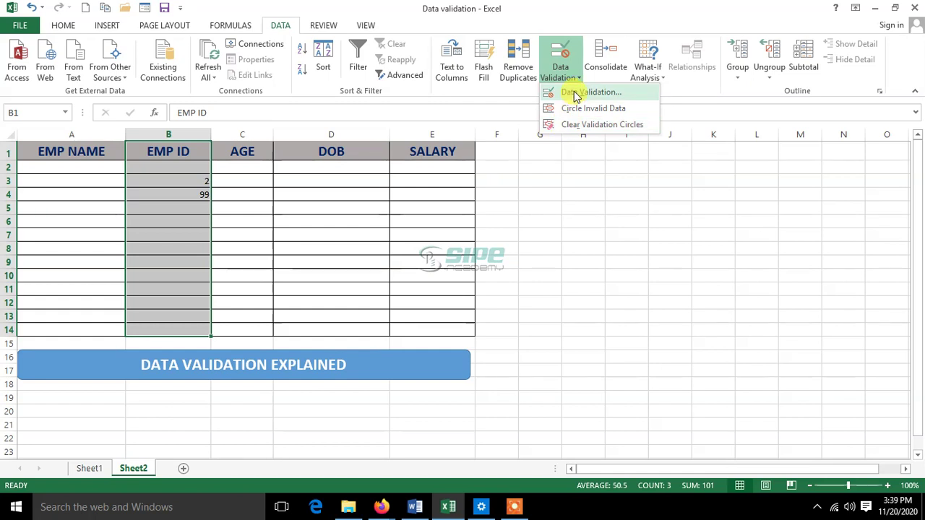
{"action": "left_click", "coordinate": [576, 94]}
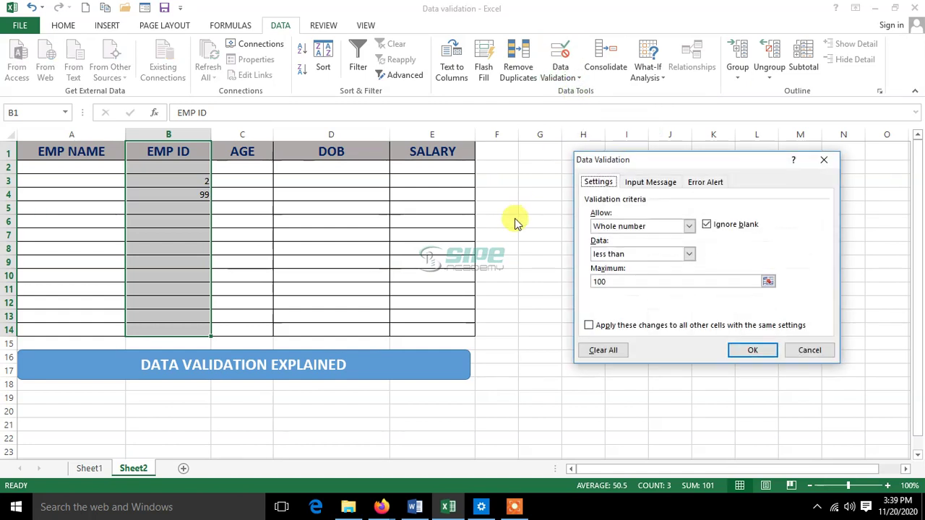
{"action": "left_click", "coordinate": [690, 254]}
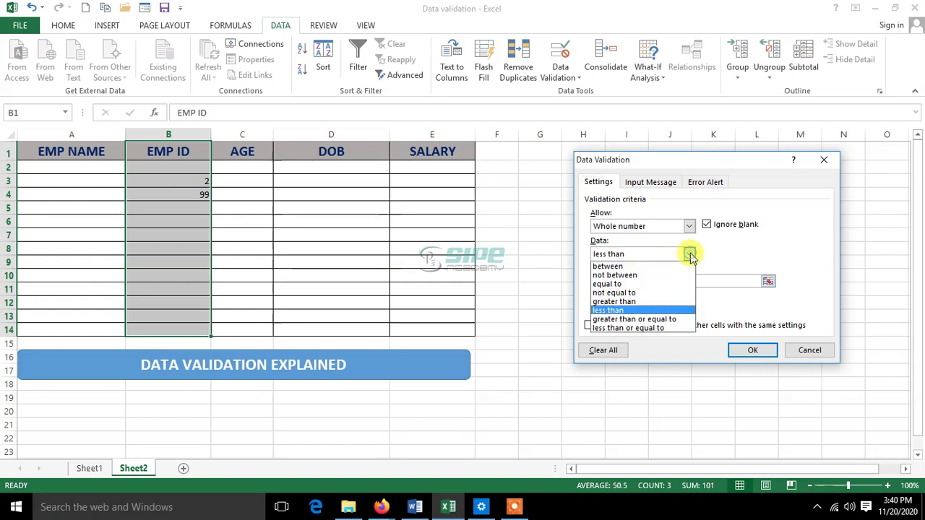
{"action": "left_click", "coordinate": [669, 327]}
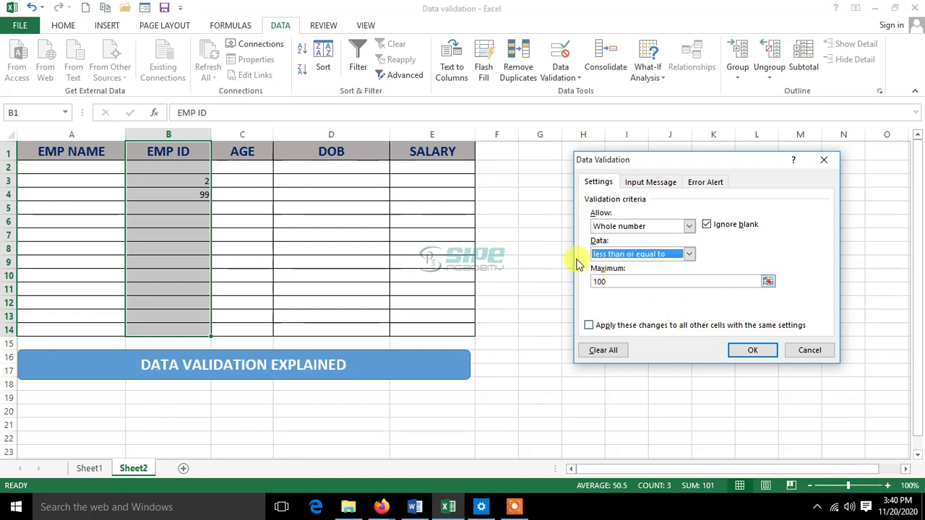
{"action": "left_click", "coordinate": [752, 350]}
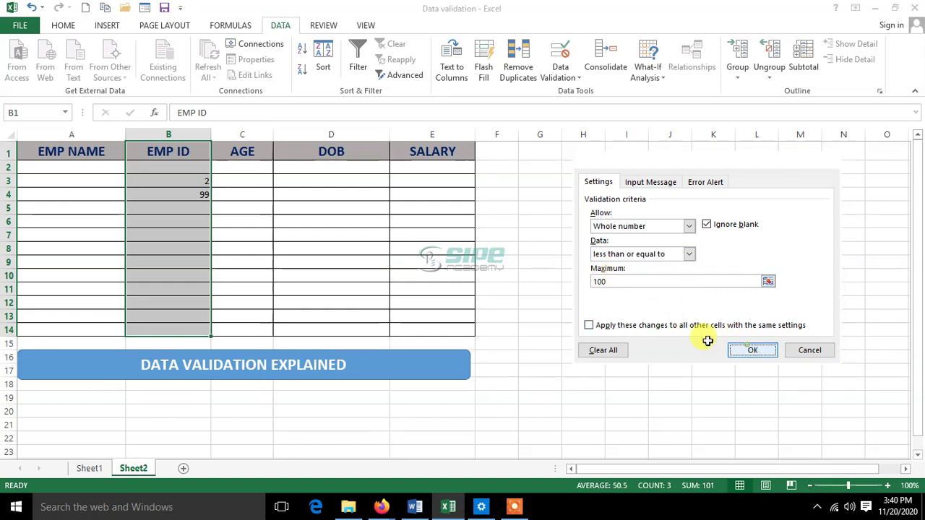
Enter an employee ID equal to the permitted maximum in cell B5.
{"action": "left_click", "coordinate": [208, 209]}
{"action": "type", "text": "10"}
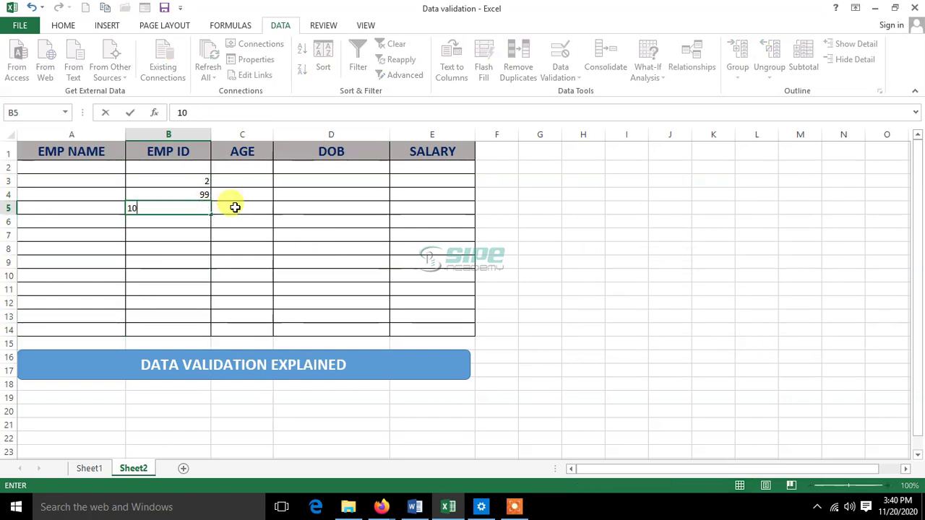
{"action": "type", "text": "0"}
{"action": "key", "text": "Return"}
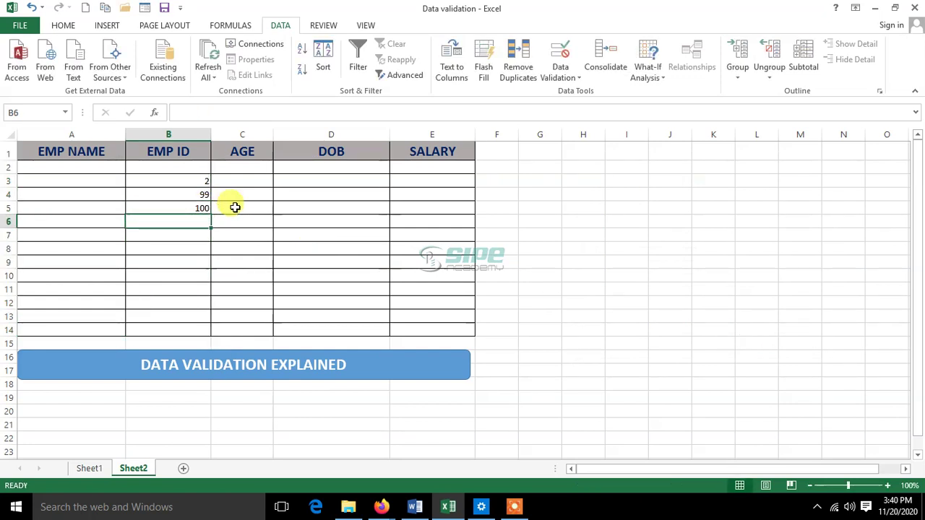
Try an employee ID one above the maximum in cell B6, and retry with one two below the maximum.
{"action": "type", "text": "101"}
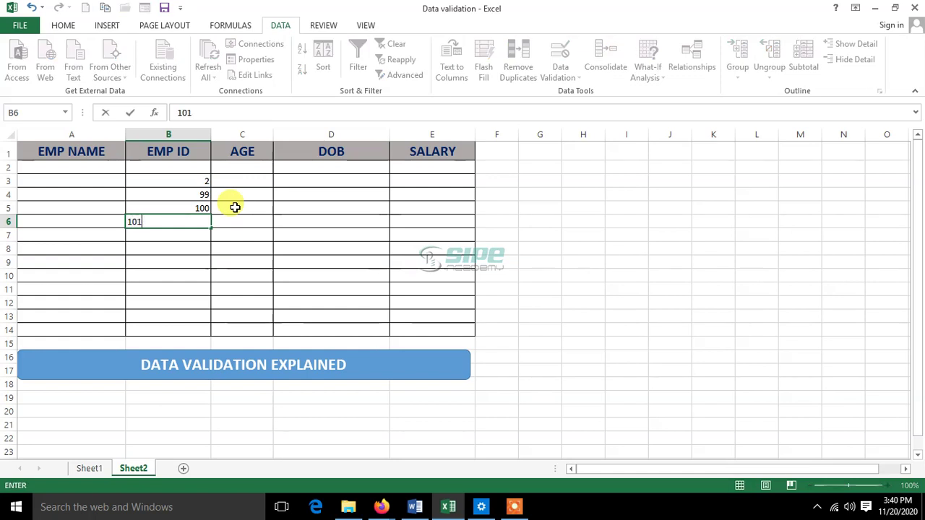
{"action": "key", "text": "Return"}
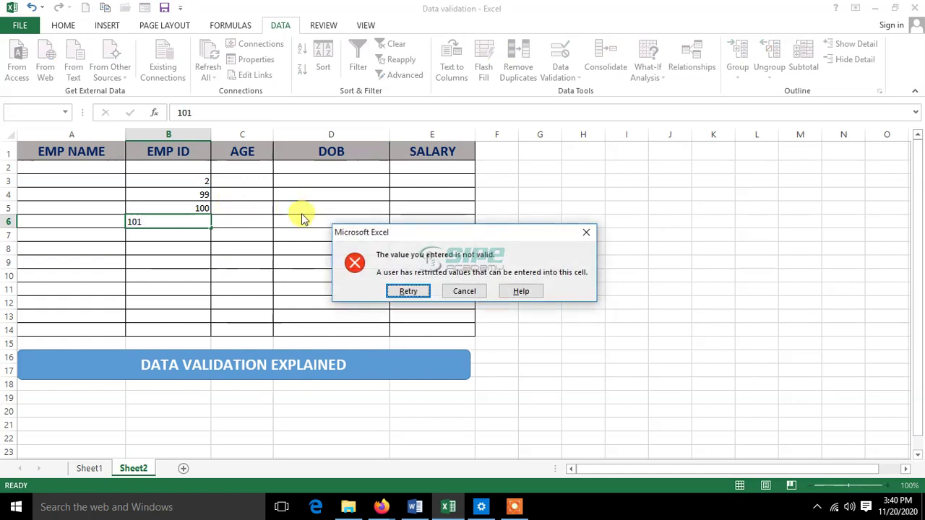
{"action": "left_click", "coordinate": [403, 291]}
{"action": "type", "text": "9"}
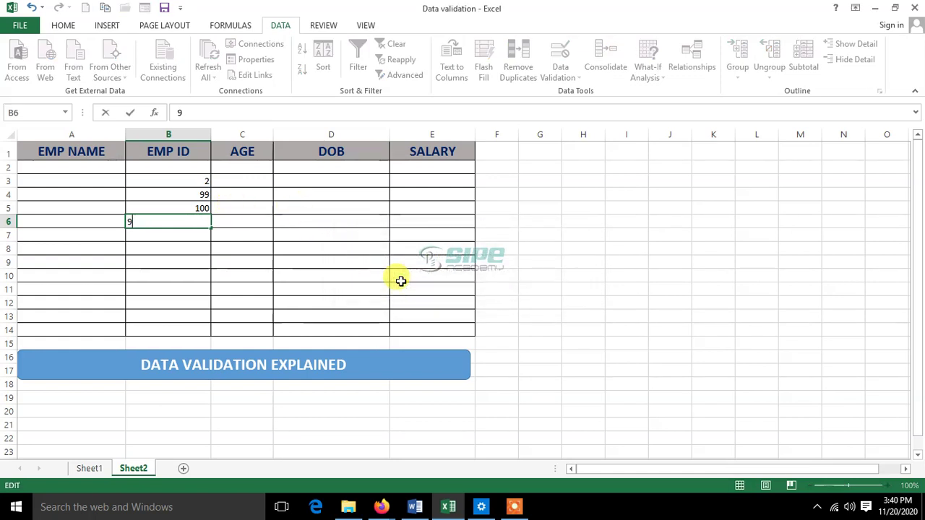
{"action": "type", "text": "8"}
{"action": "key", "text": "Return"}
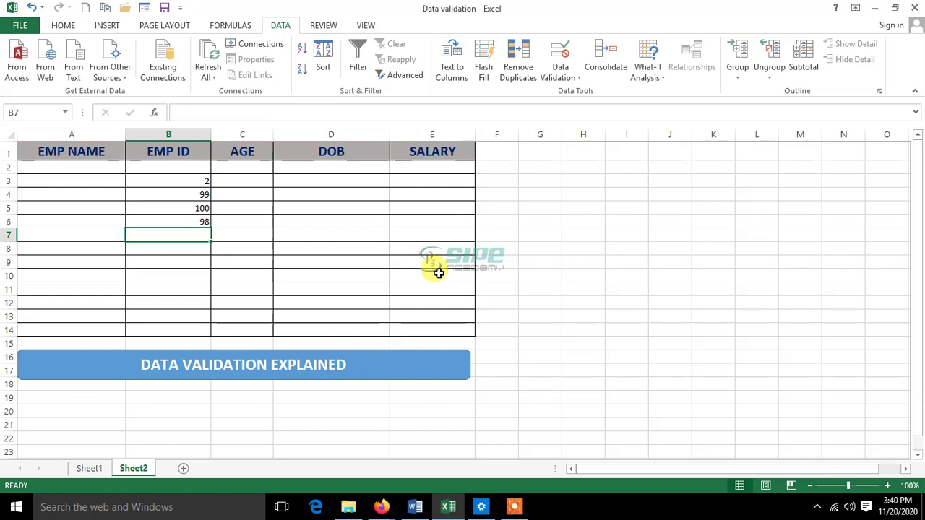
Extend validation to the whole of column B and allow only decimals greater than or equal to a minimum of 100.
{"action": "left_click", "coordinate": [169, 135]}
{"action": "left_click", "coordinate": [560, 77]}
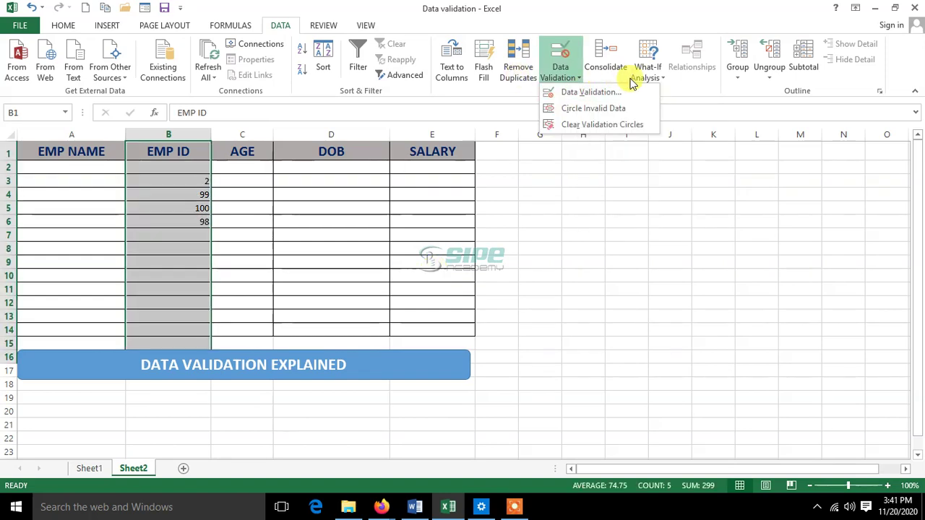
{"action": "left_click", "coordinate": [587, 92]}
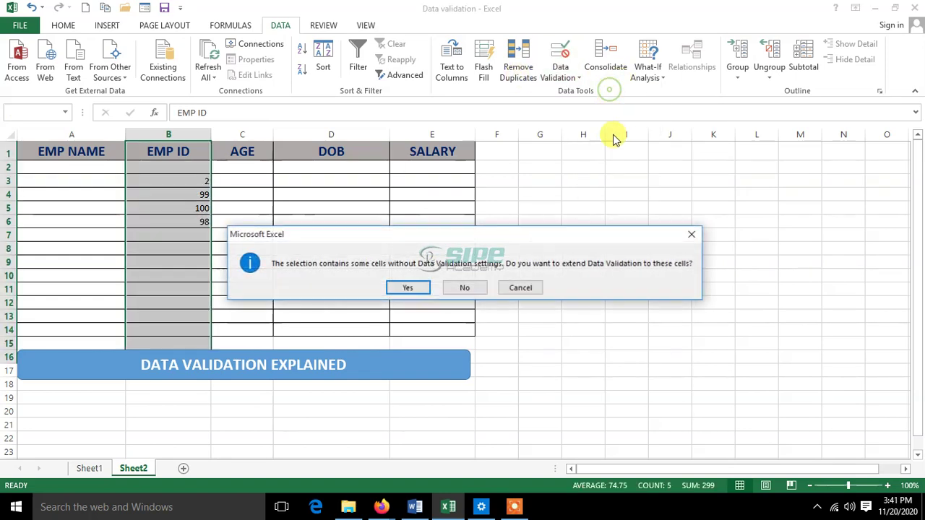
{"action": "left_click", "coordinate": [409, 288]}
{"action": "left_click", "coordinate": [688, 228]}
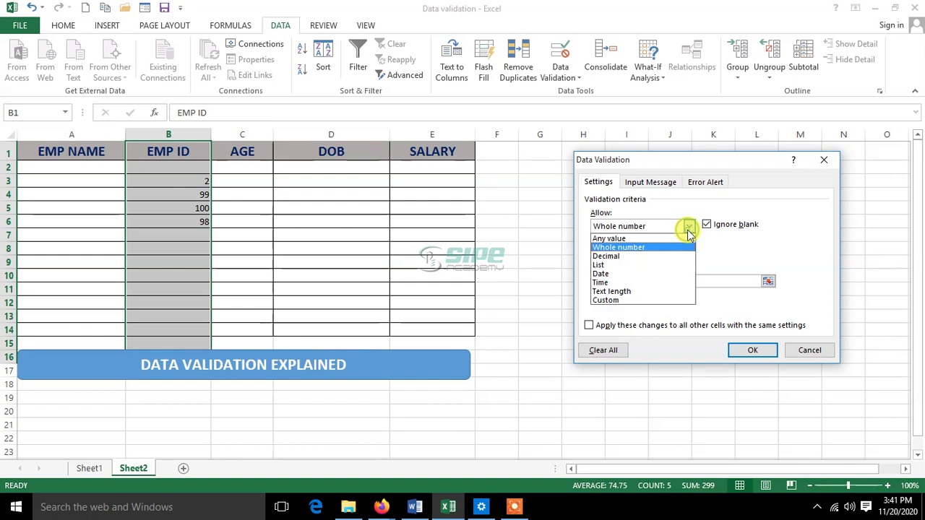
{"action": "left_click", "coordinate": [642, 256]}
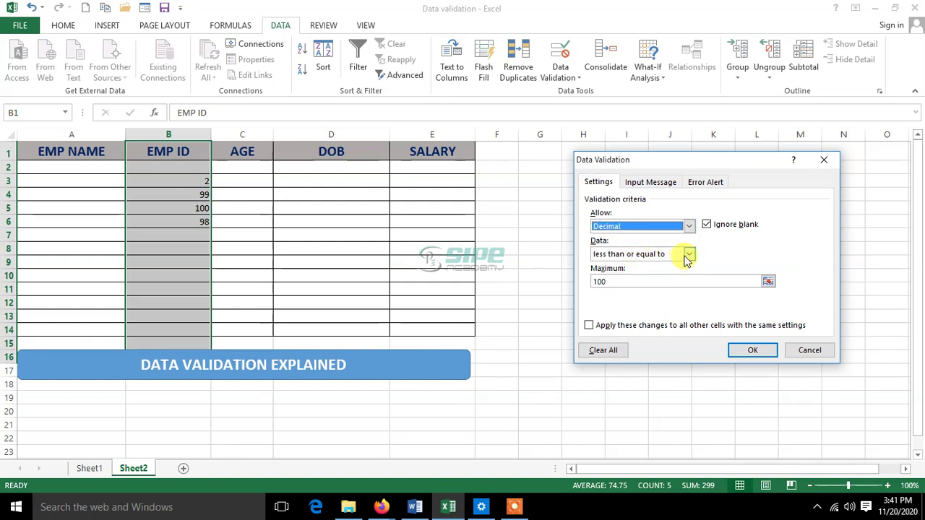
{"action": "left_click", "coordinate": [688, 256]}
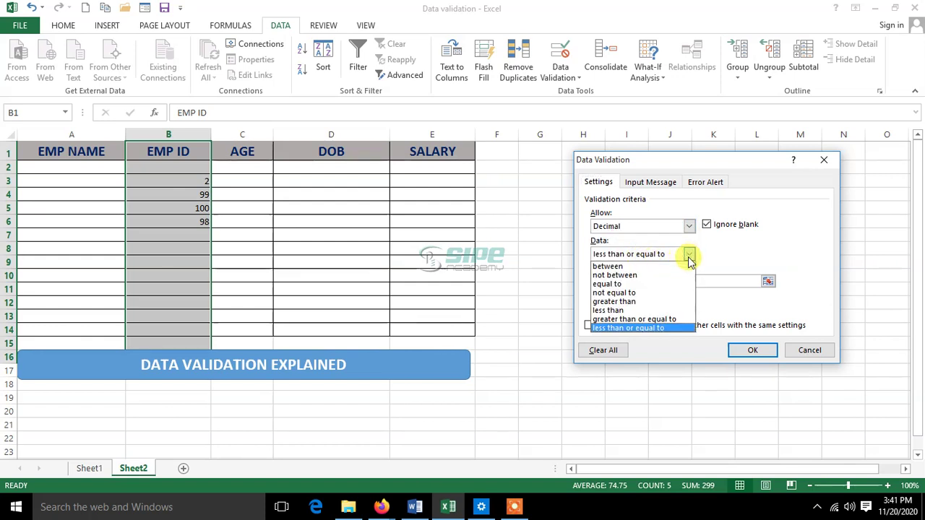
{"action": "left_click", "coordinate": [664, 320]}
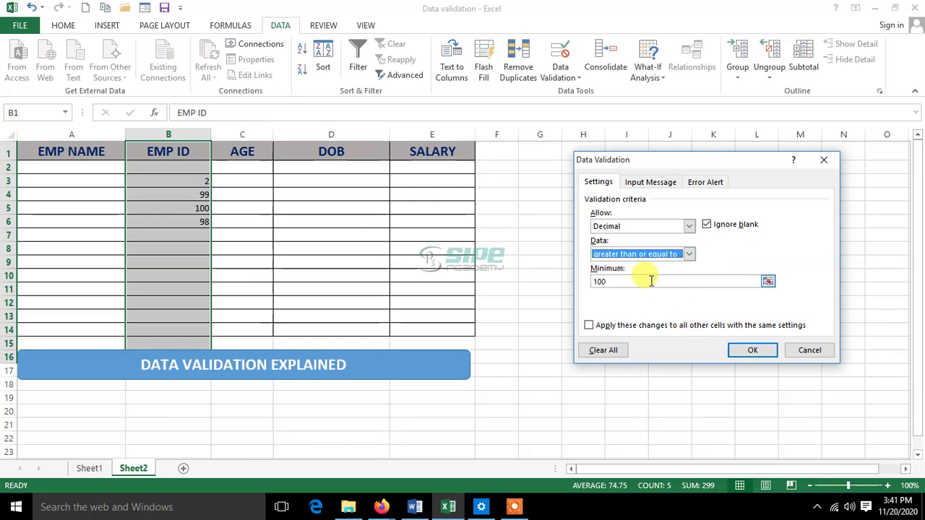
{"action": "left_click", "coordinate": [754, 351]}
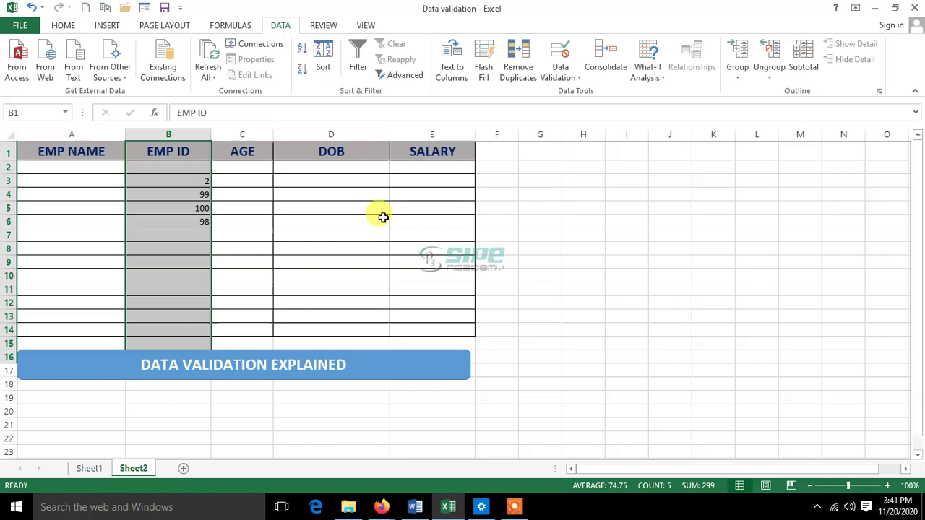
Replace cell B3 with an employee ID equal to the minimum, and B4 with a decimal value half a unit above it.
{"action": "left_click", "coordinate": [185, 176]}
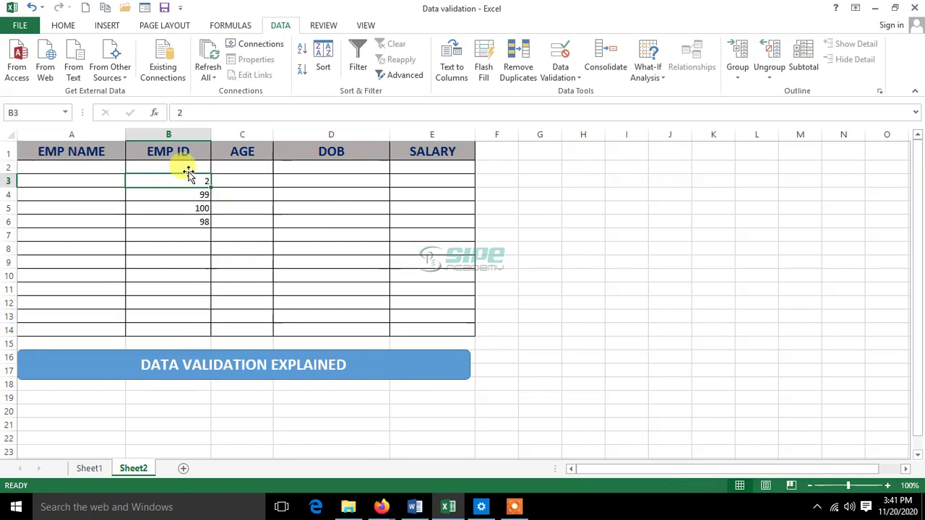
{"action": "type", "text": "100"}
{"action": "key", "text": "Return"}
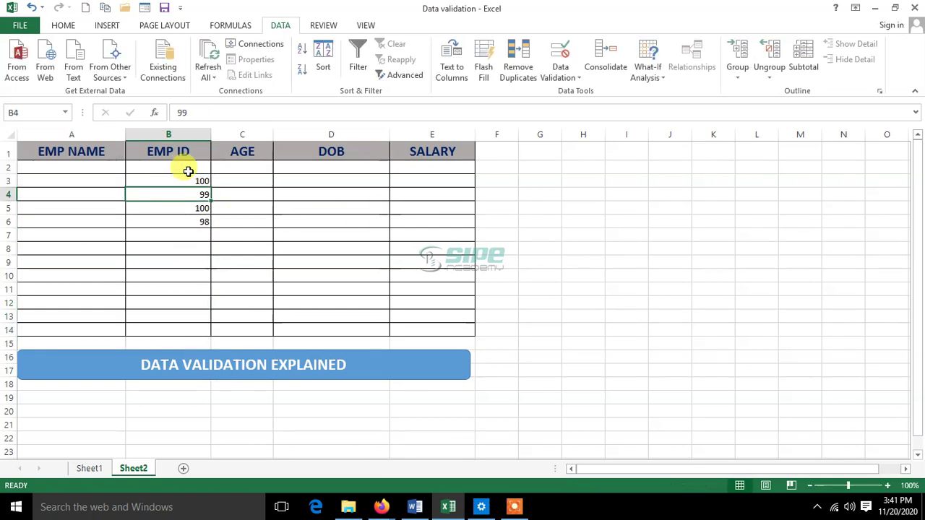
{"action": "type", "text": "100.5"}
{"action": "key", "text": "Return"}
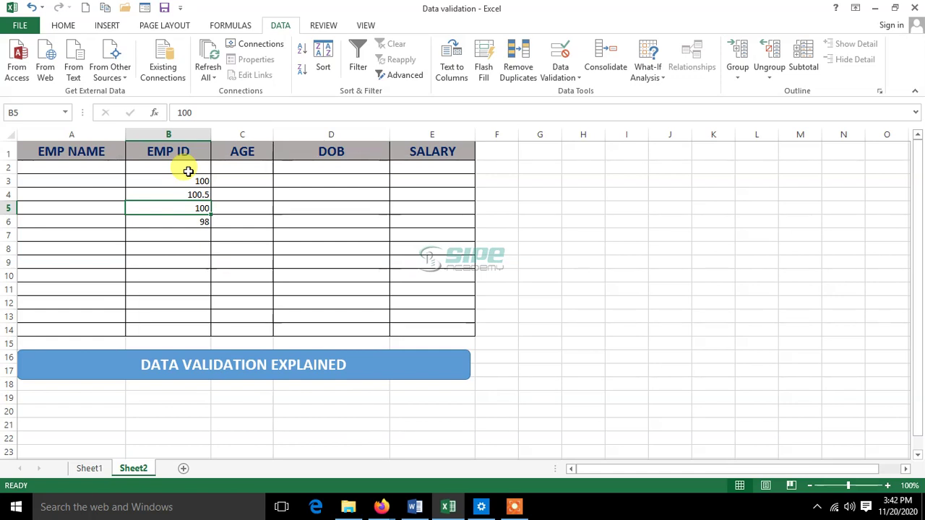
Clear all data validation from the EMP ID column, cells B1 to B14.
{"action": "left_click_drag", "start_coordinate": [171, 149], "coordinate": [178, 330]}
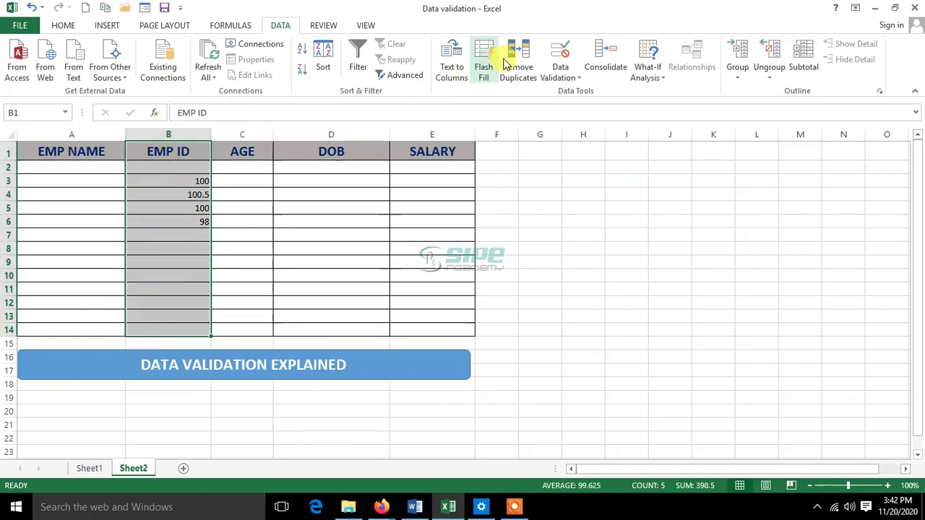
{"action": "left_click", "coordinate": [561, 72]}
{"action": "left_click", "coordinate": [577, 93]}
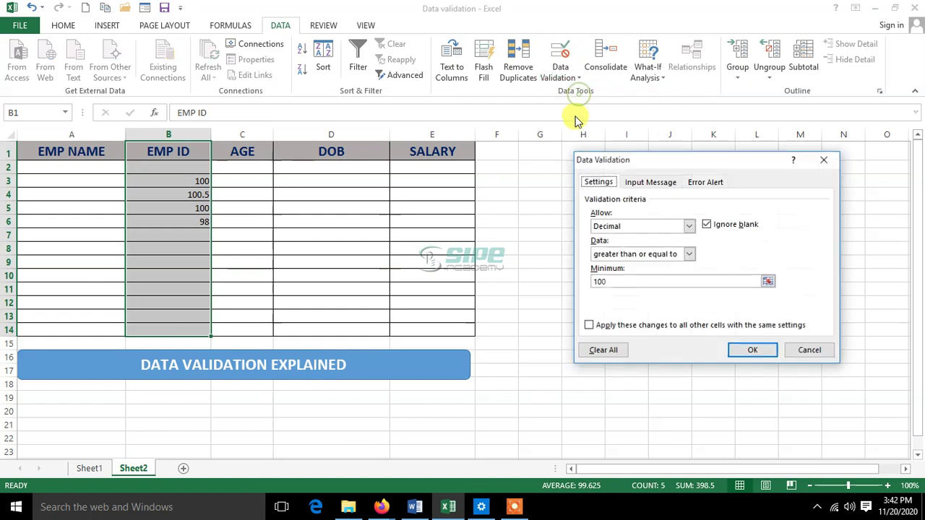
{"action": "left_click", "coordinate": [602, 350]}
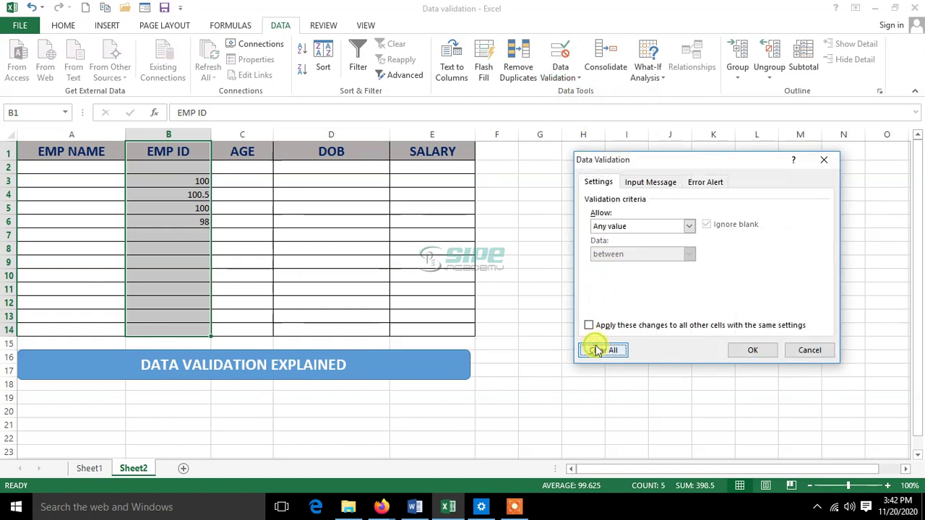
{"action": "left_click", "coordinate": [748, 352]}
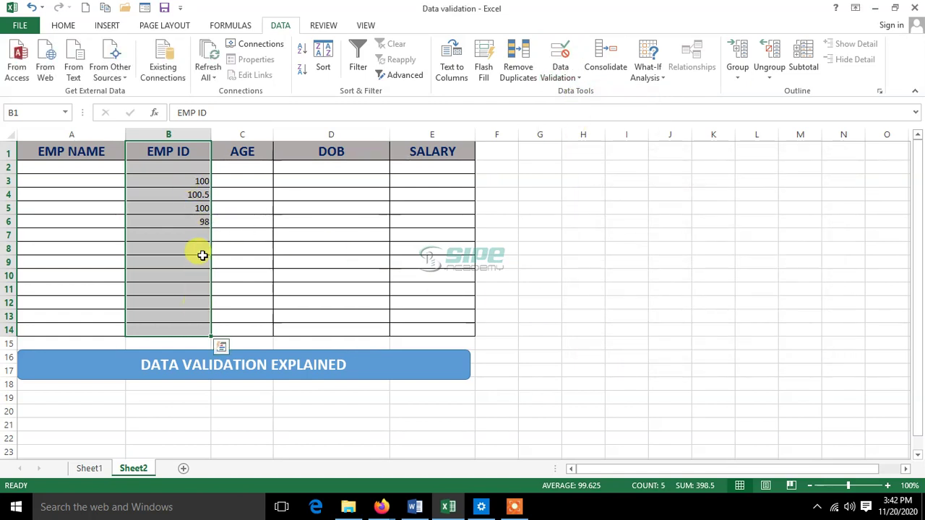
{"action": "left_click", "coordinate": [190, 199]}
{"action": "left_click", "coordinate": [182, 221]}
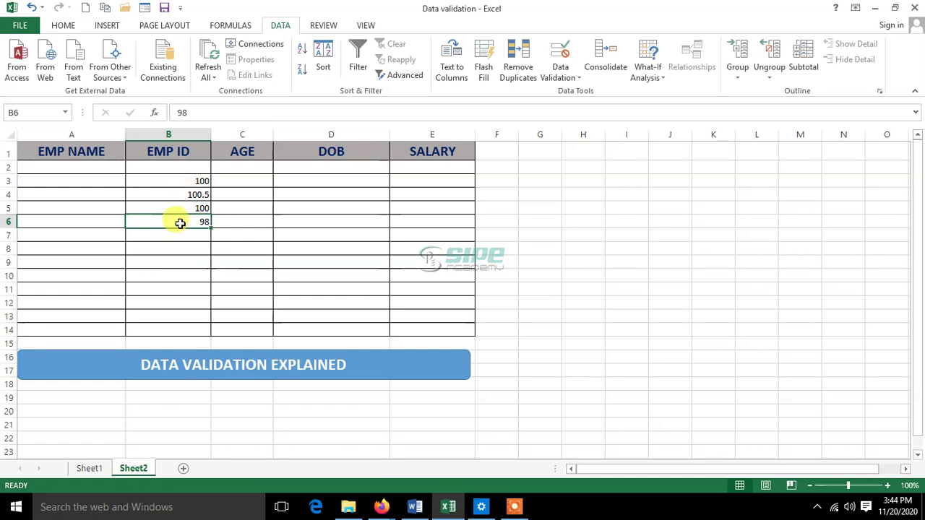
Restrict the AGE column, C1 to C14, to whole numbers between a minimum of 18 and a maximum of 60.
{"action": "left_click_drag", "start_coordinate": [241, 142], "coordinate": [245, 330]}
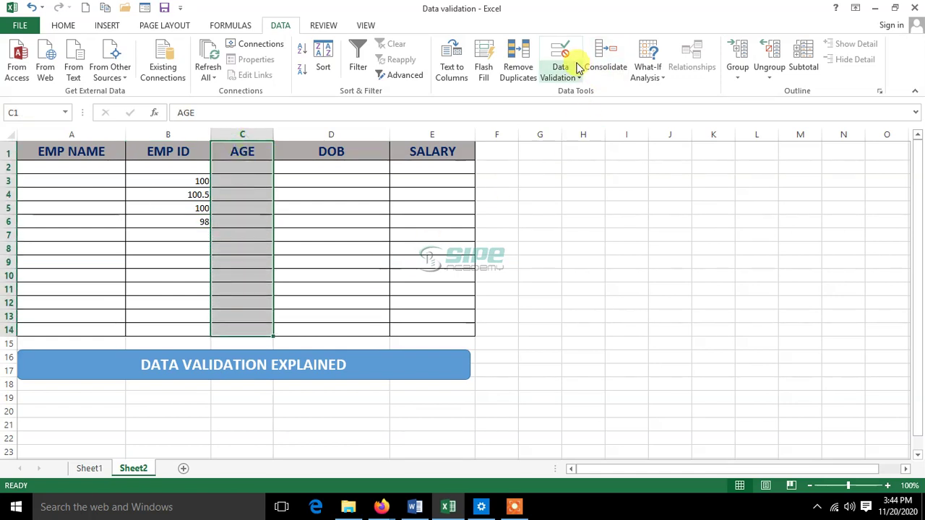
{"action": "left_click", "coordinate": [573, 76]}
{"action": "left_click", "coordinate": [574, 91]}
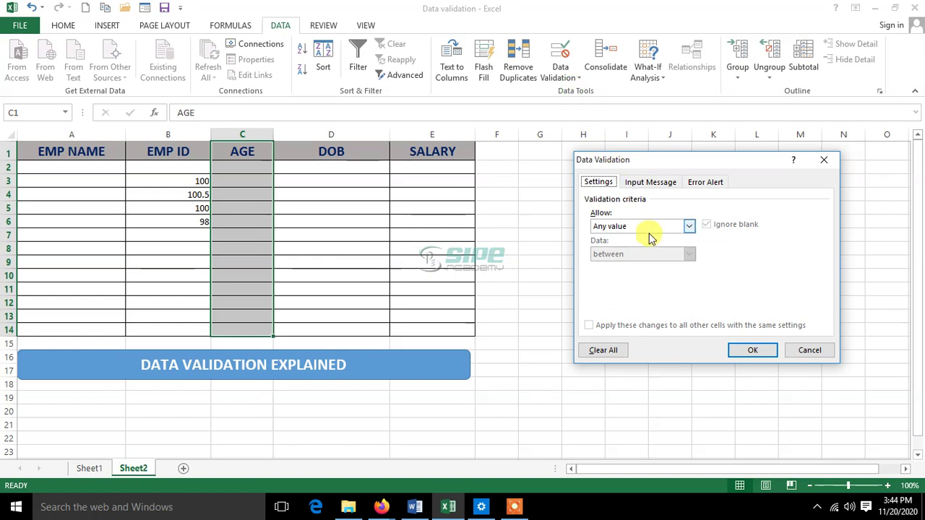
{"action": "left_click", "coordinate": [689, 226]}
{"action": "left_click", "coordinate": [649, 247]}
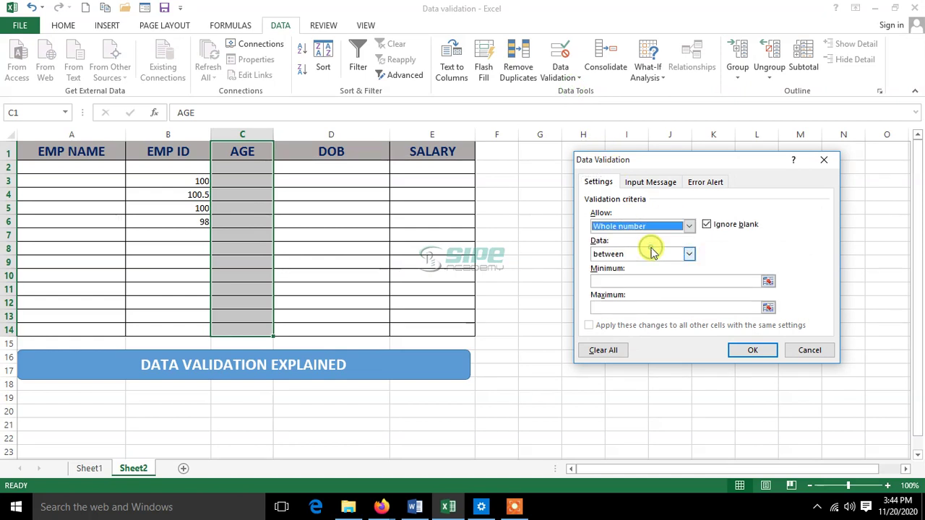
{"action": "left_click", "coordinate": [638, 280]}
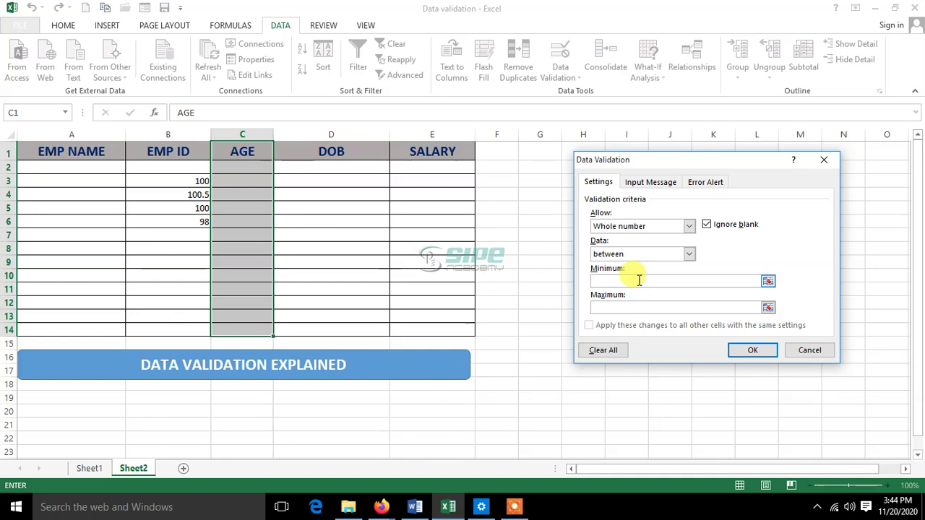
{"action": "type", "text": "18"}
{"action": "left_click", "coordinate": [632, 304]}
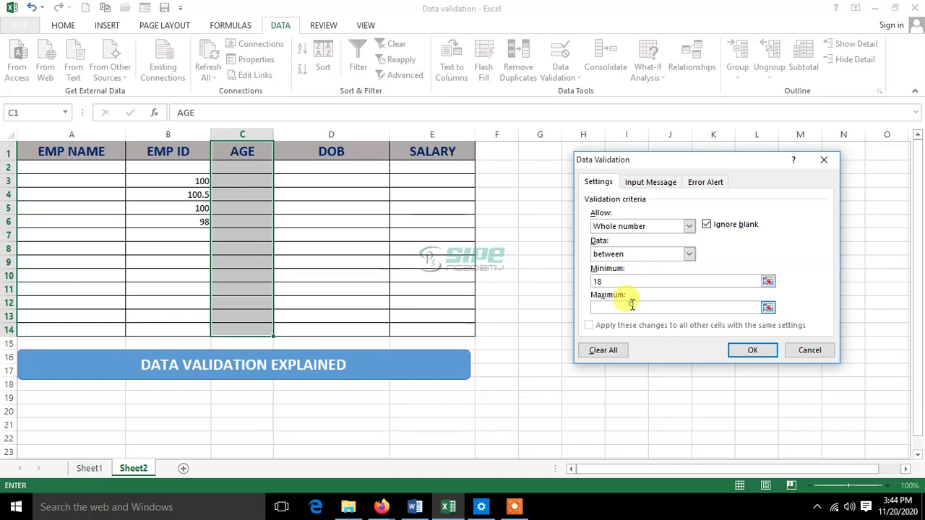
{"action": "type", "text": "60"}
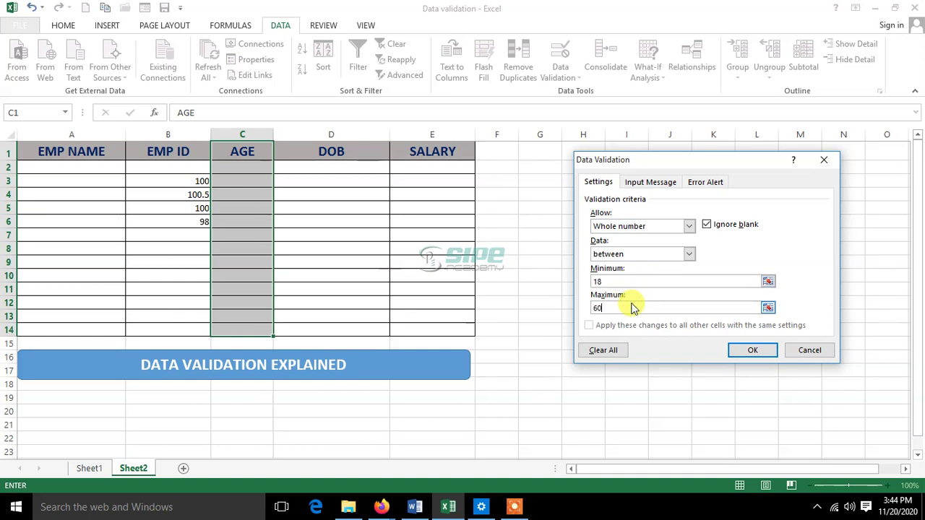
Add an input message titled "info" reading "18 to 60 is valid age" and apply the AGE validation.
{"action": "left_click", "coordinate": [657, 183]}
{"action": "left_click", "coordinate": [642, 244]}
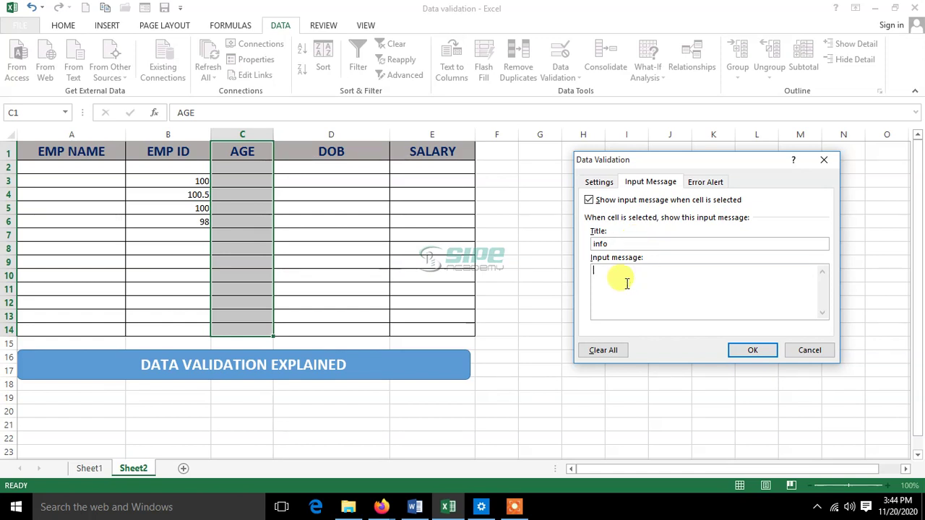
{"action": "type", "text": "18 to 60 is valid age"}
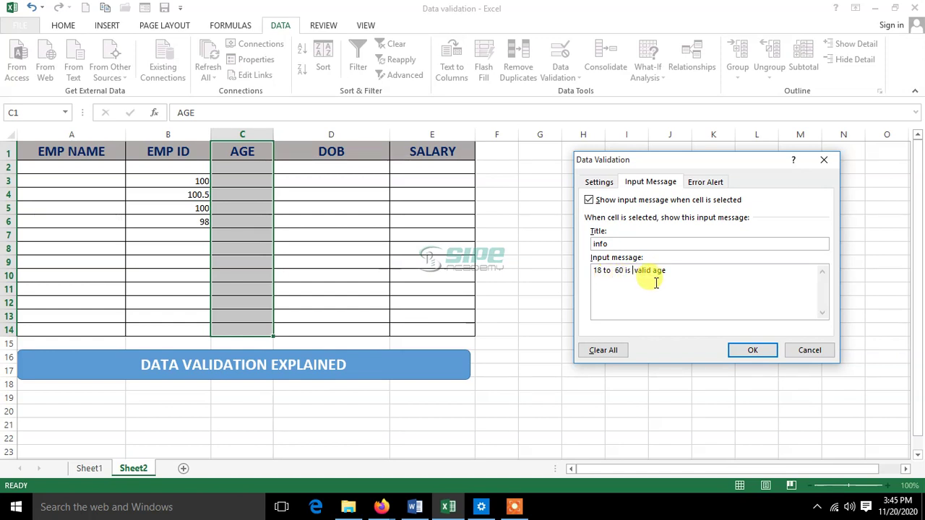
{"action": "left_click", "coordinate": [751, 350]}
{"action": "left_click", "coordinate": [326, 277]}
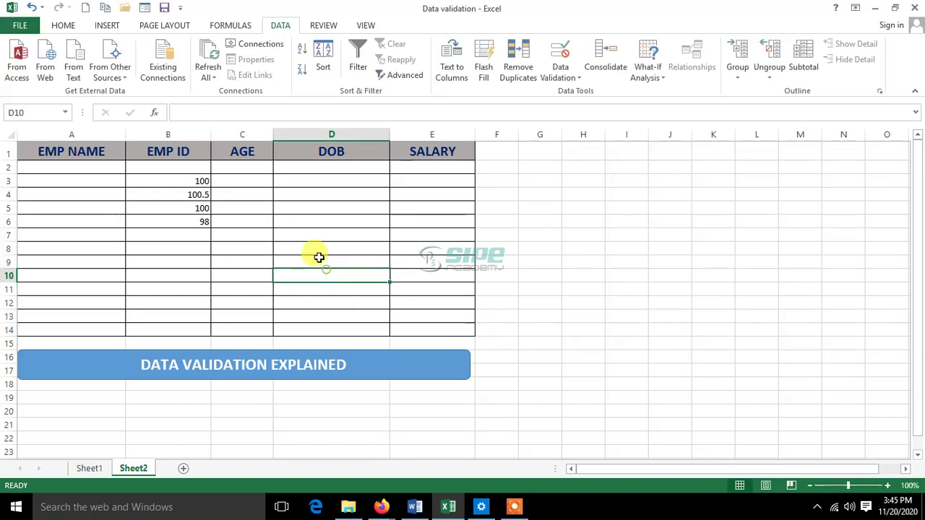
{"action": "left_click", "coordinate": [320, 205]}
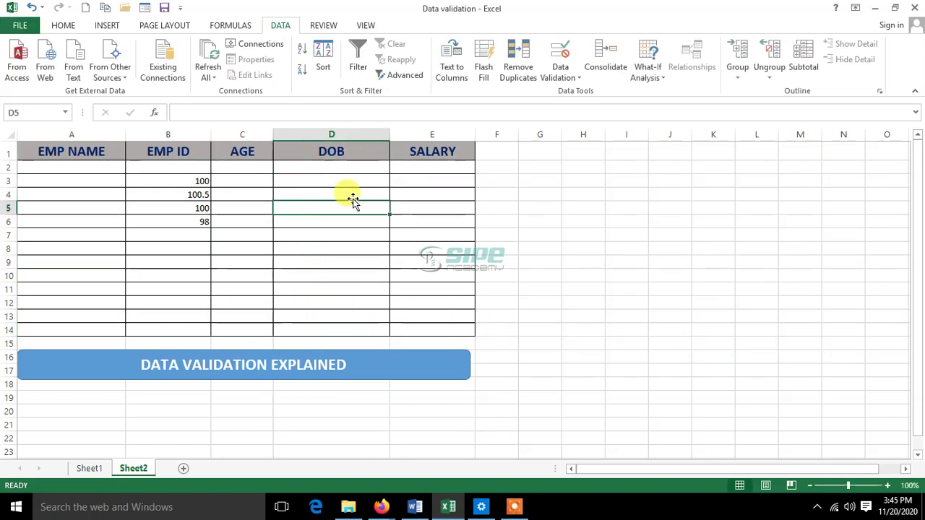
Enter an age of 20 in cell C2.
{"action": "left_click", "coordinate": [237, 167]}
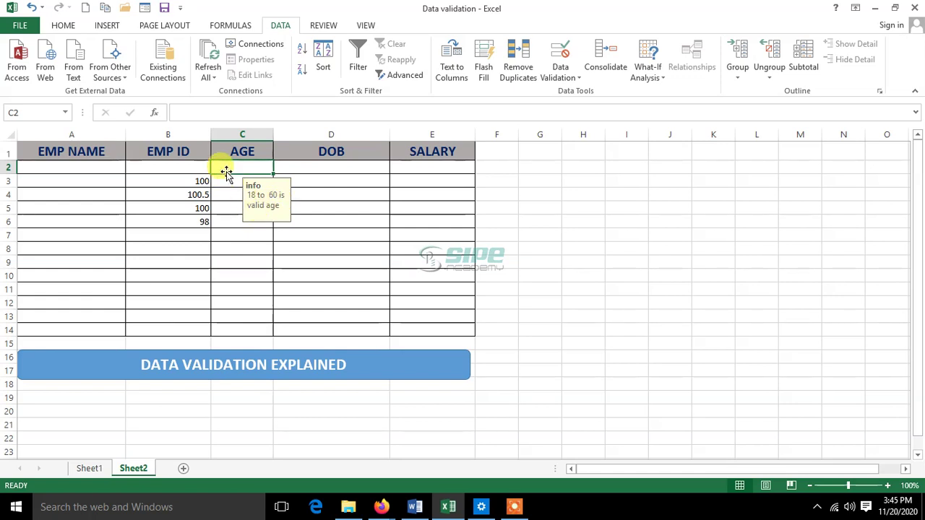
{"action": "type", "text": "20"}
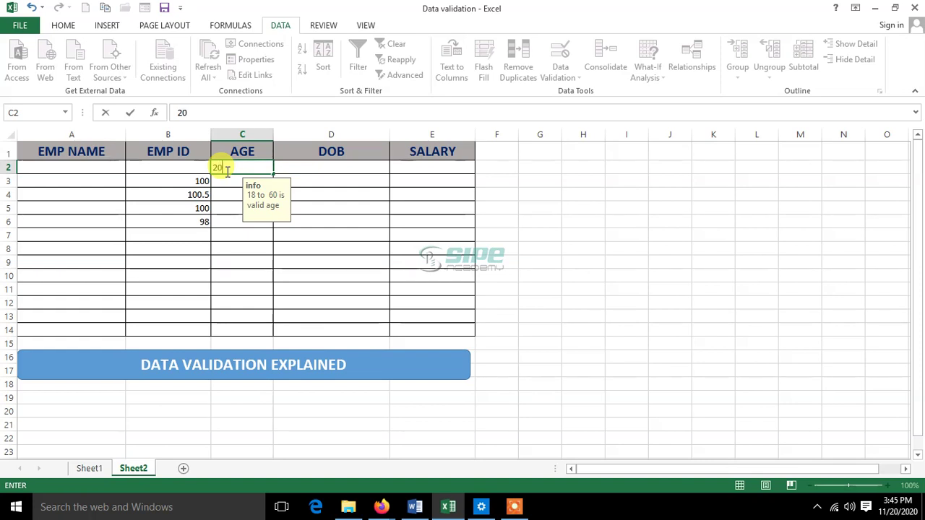
{"action": "key", "text": "Return"}
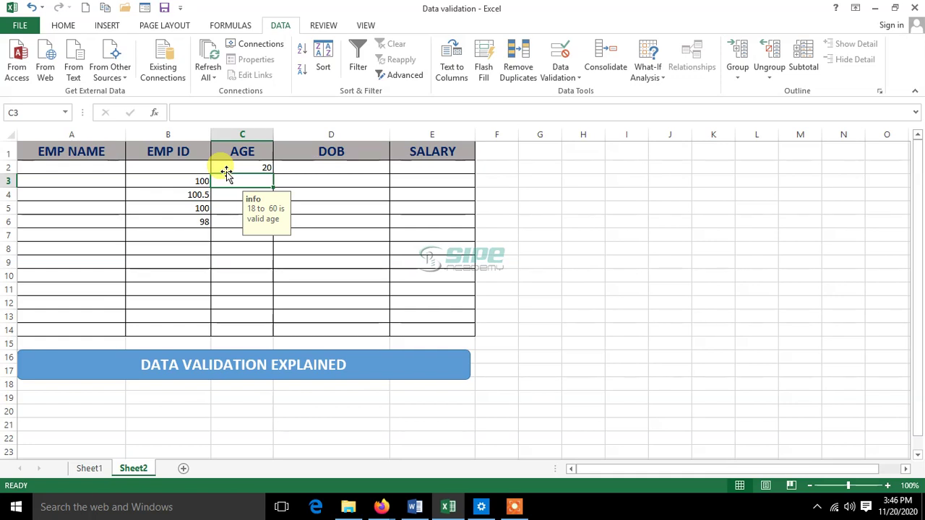
Try an age of 65 in cell C3, and retry with 50.
{"action": "type", "text": "65"}
{"action": "key", "text": "Return"}
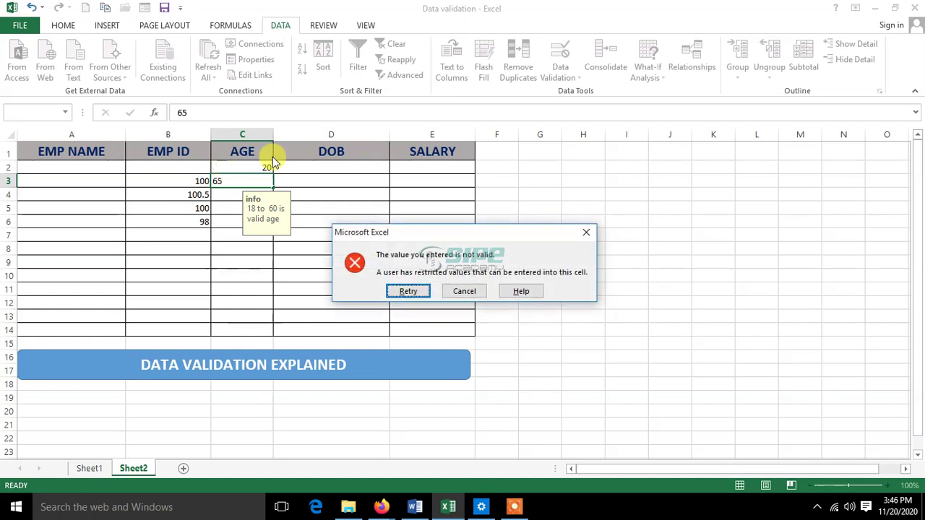
{"action": "left_click", "coordinate": [407, 292]}
{"action": "key", "text": "BackSpace"}
{"action": "type", "text": "50"}
{"action": "key", "text": "Return"}
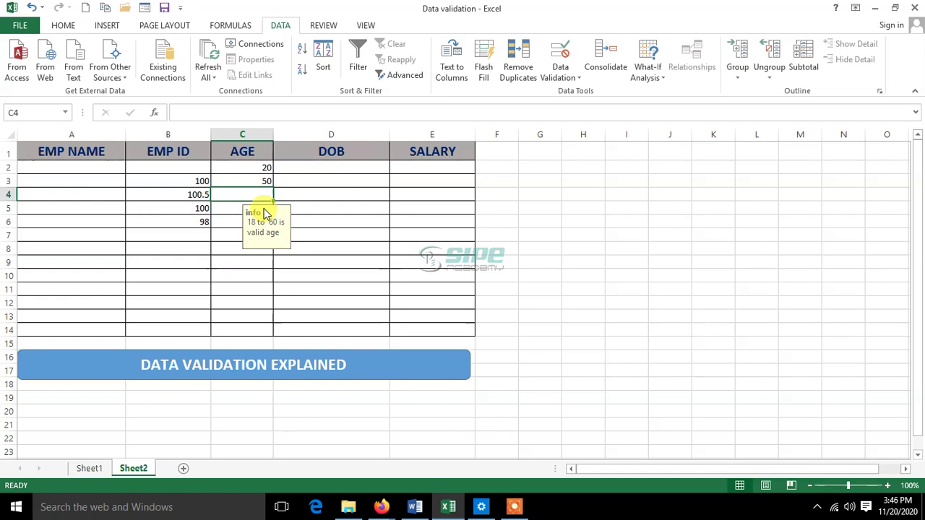
Select several cells inside and outside the AGE column to check where the input message appears.
{"action": "left_click", "coordinate": [242, 233]}
{"action": "left_click", "coordinate": [238, 209]}
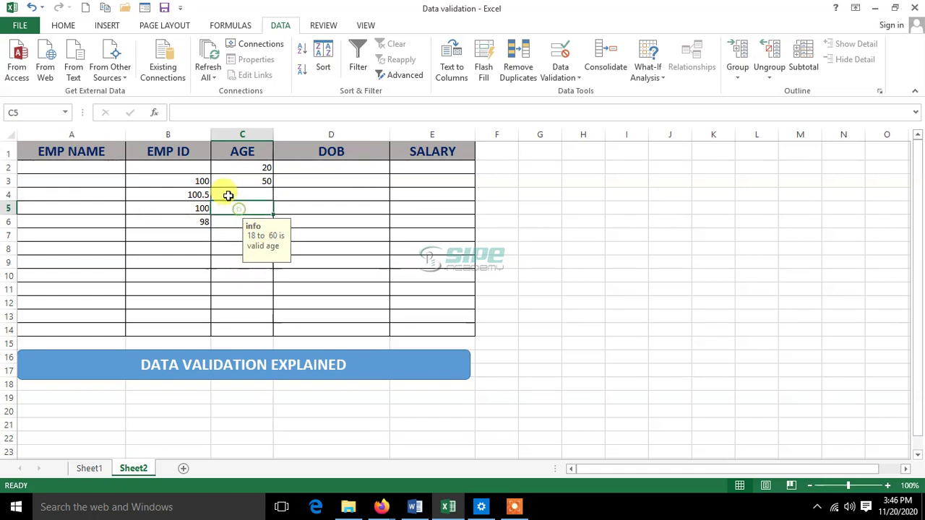
{"action": "left_click", "coordinate": [186, 192]}
{"action": "left_click", "coordinate": [83, 192]}
{"action": "left_click", "coordinate": [283, 204]}
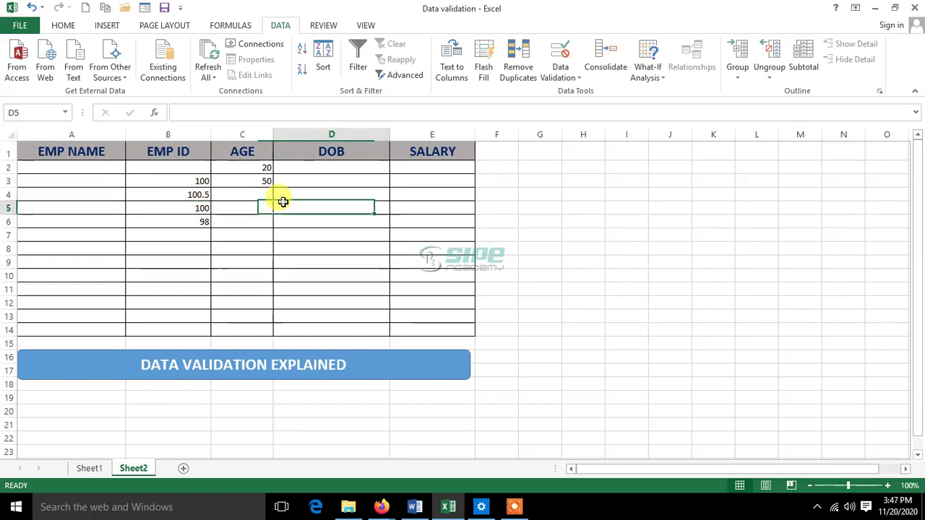
{"action": "left_click", "coordinate": [241, 170]}
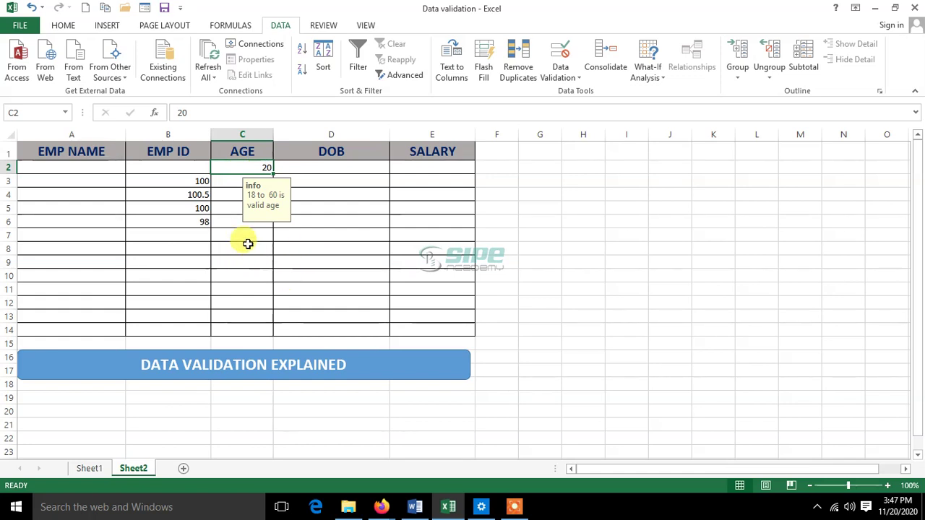
{"action": "left_click", "coordinate": [247, 244]}
{"action": "left_click", "coordinate": [243, 195]}
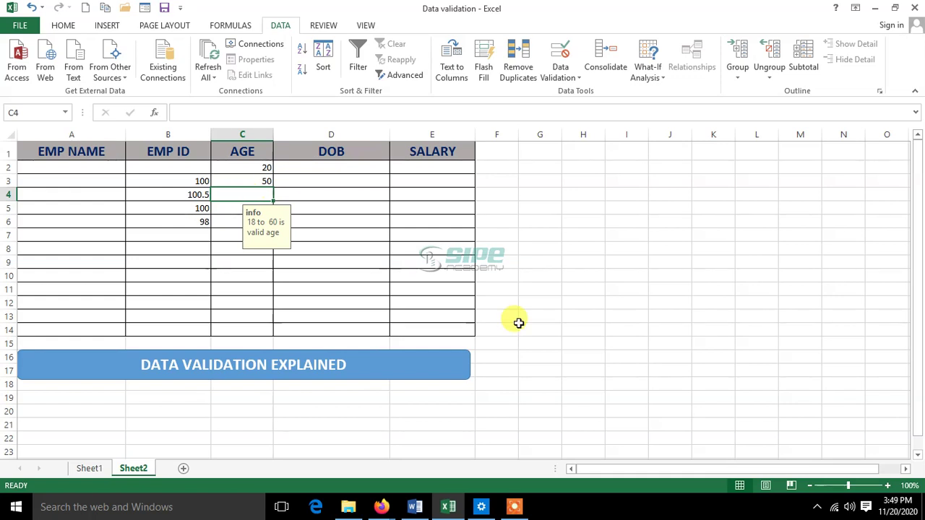
Restrict the SALARY column, E1 to E14, to whole numbers greater than 10000.
{"action": "left_click_drag", "start_coordinate": [432, 151], "coordinate": [438, 330]}
{"action": "left_click", "coordinate": [570, 73]}
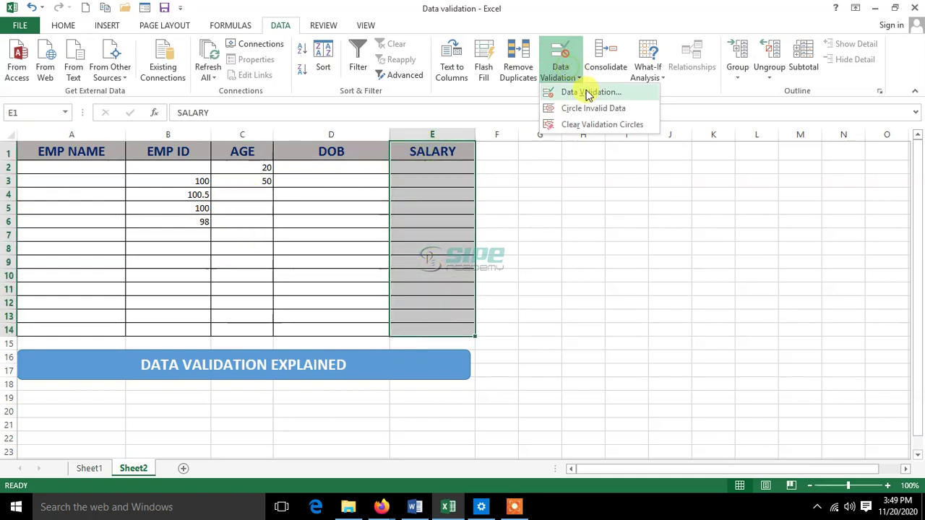
{"action": "left_click", "coordinate": [588, 91]}
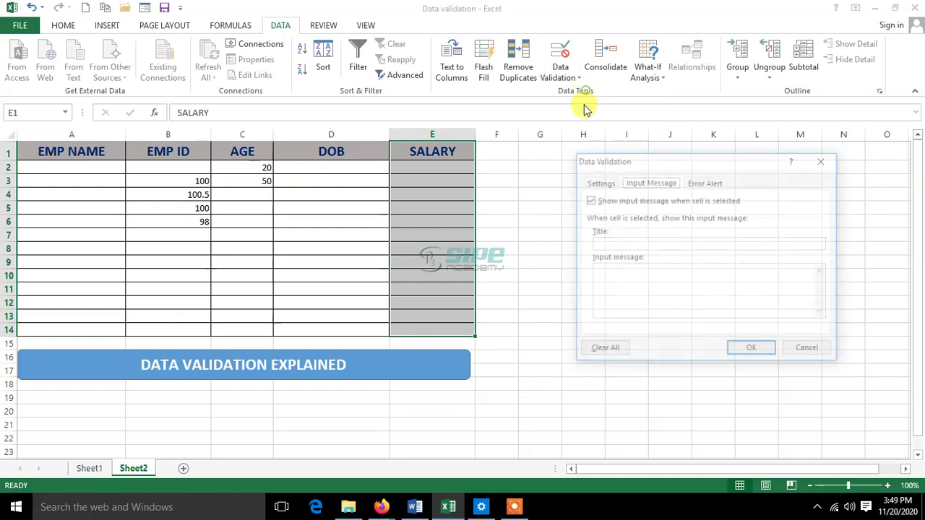
{"action": "left_click", "coordinate": [600, 182]}
{"action": "left_click", "coordinate": [691, 226]}
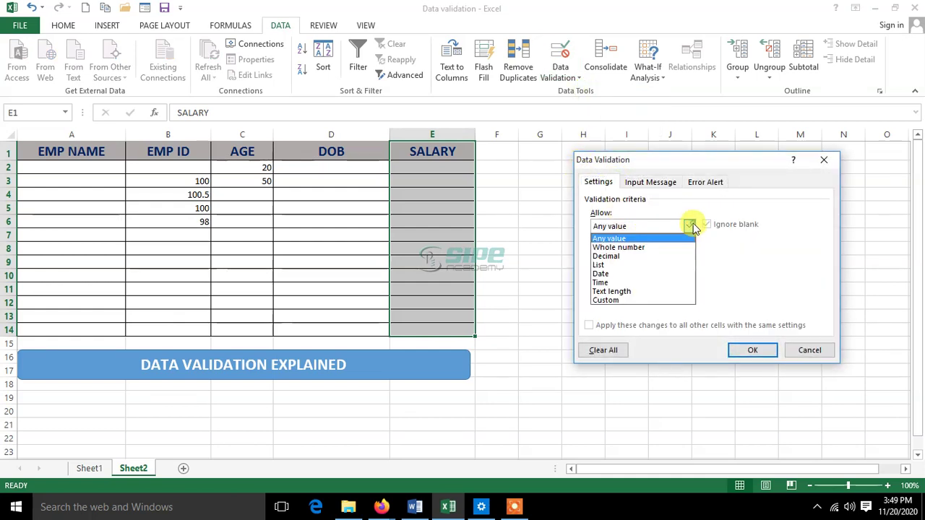
{"action": "left_click", "coordinate": [655, 247]}
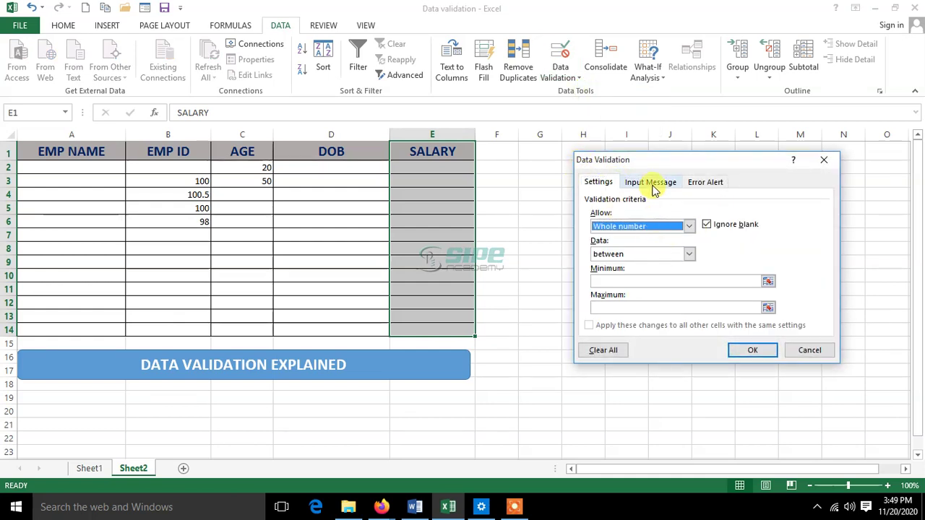
{"action": "left_click", "coordinate": [689, 255]}
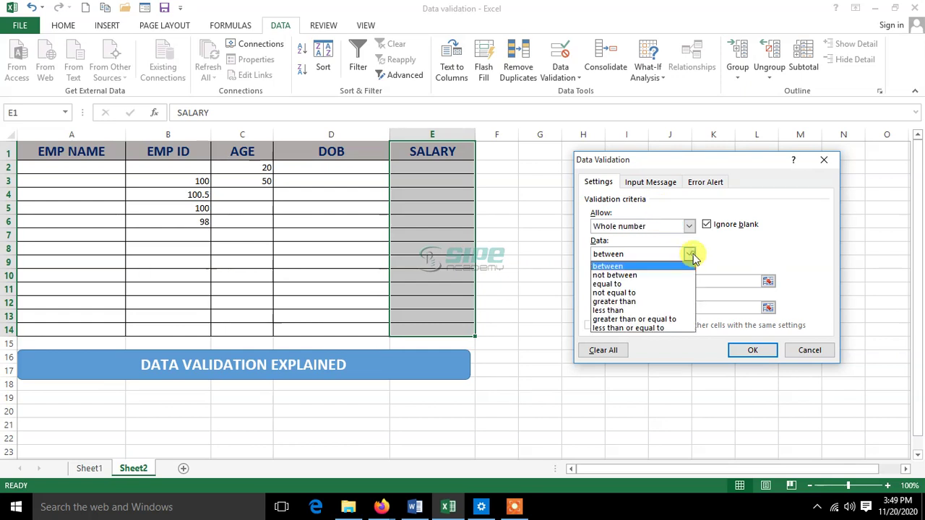
{"action": "left_click", "coordinate": [625, 301]}
{"action": "left_click", "coordinate": [621, 283]}
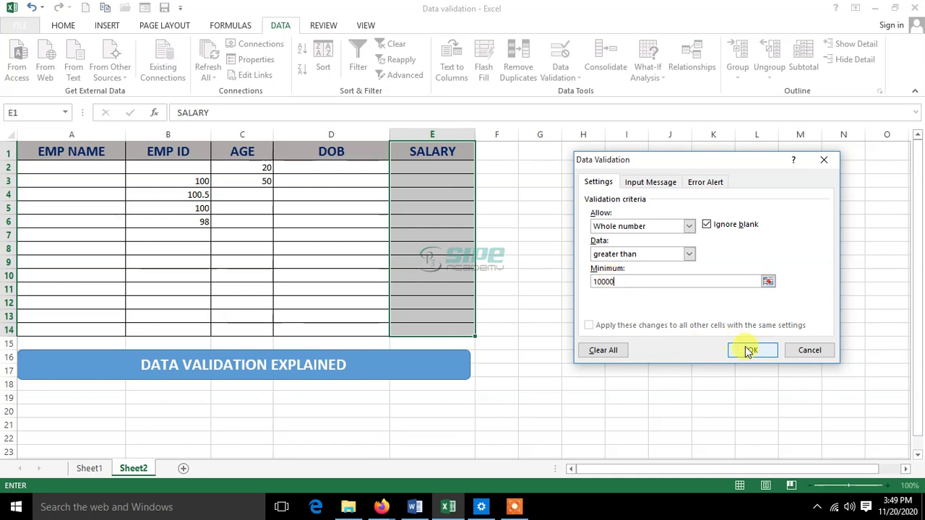
Add an error alert titled "Invalid entry" with the message "must be greater than 10000" and apply the SALARY validation.
{"action": "left_click", "coordinate": [641, 185]}
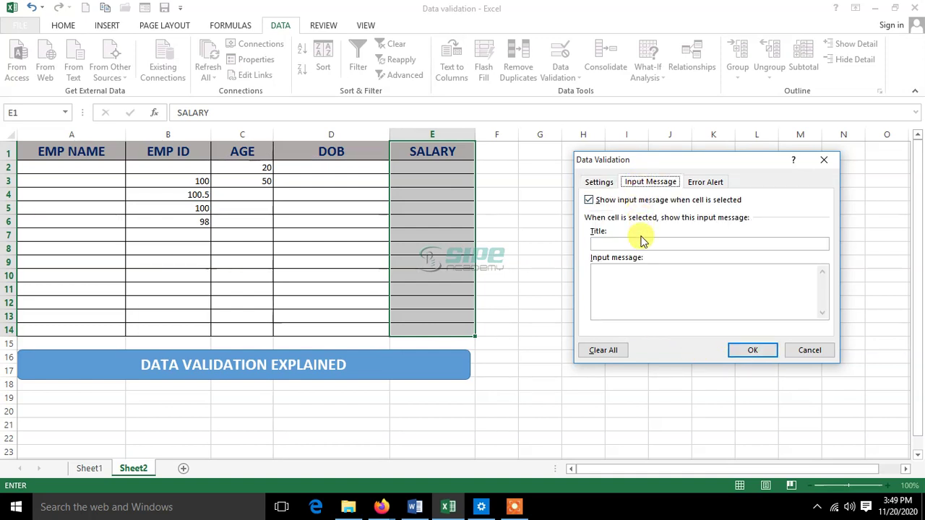
{"action": "left_click", "coordinate": [716, 186]}
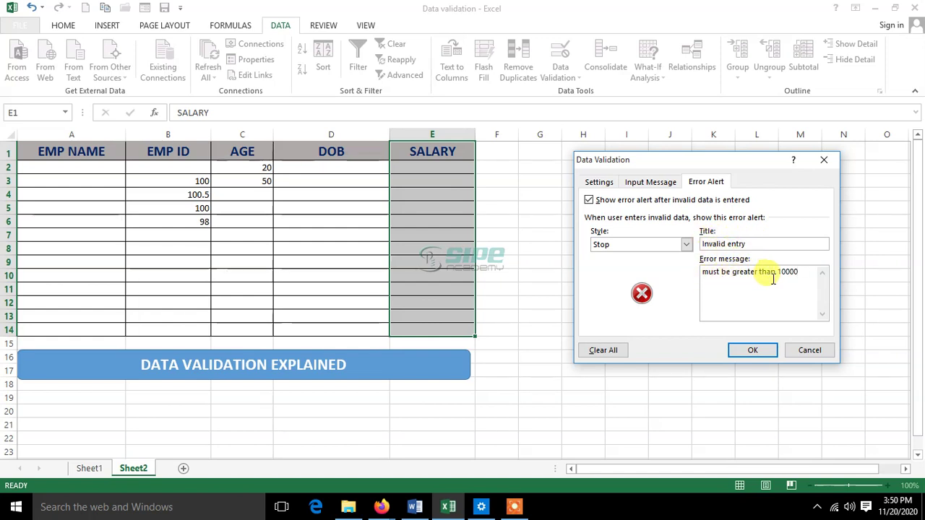
{"action": "left_click", "coordinate": [757, 353]}
Try a salary of 99 in cell E2 to test the custom error alert.
{"action": "left_click", "coordinate": [430, 168]}
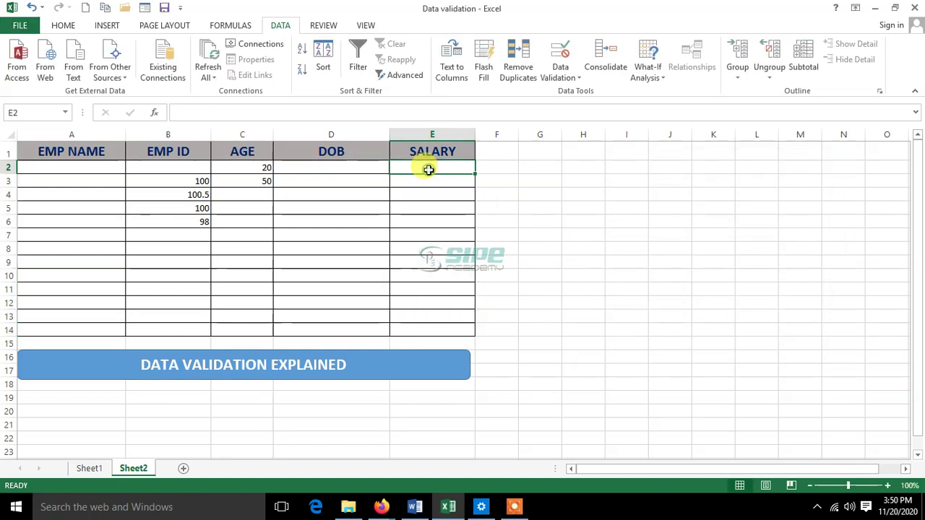
{"action": "type", "text": "9"}
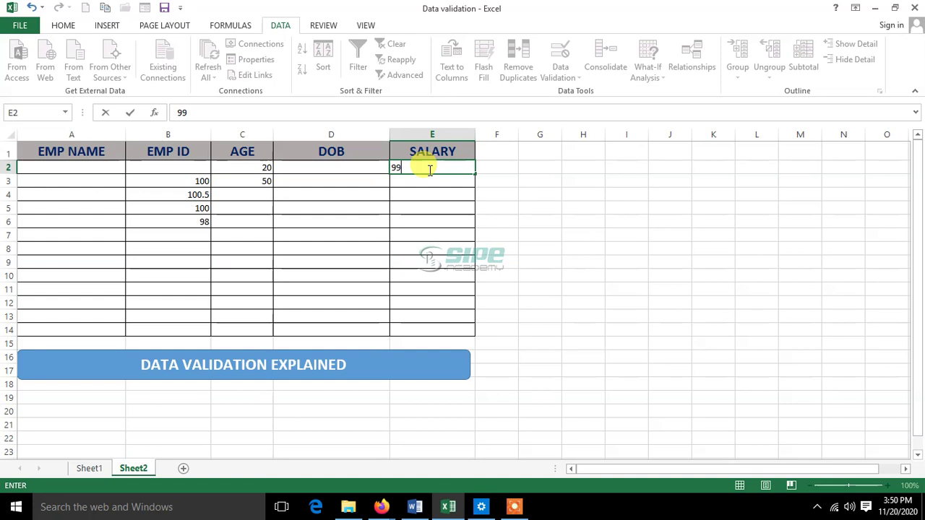
{"action": "type", "text": "9"}
{"action": "key", "text": "Return"}
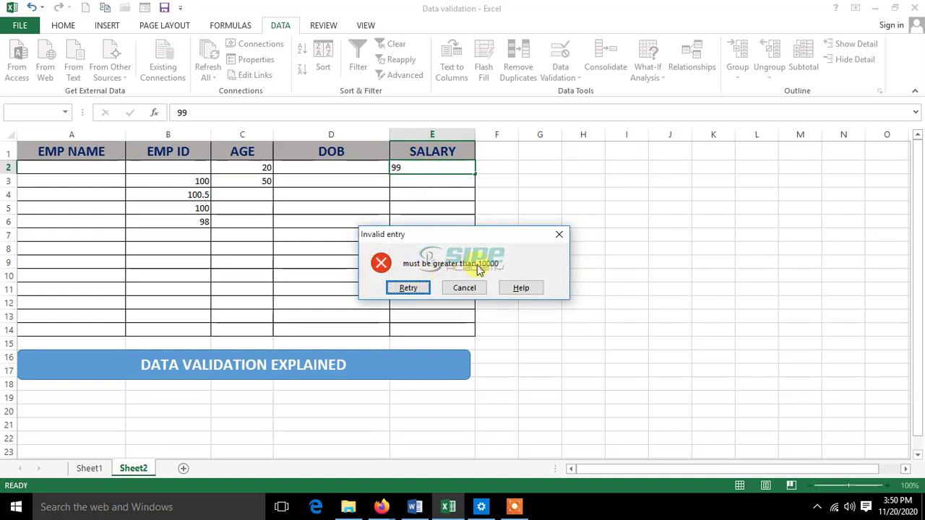
Retry the salary entry in cell E2 with 10000, and enter 12000 in its place.
{"action": "left_click", "coordinate": [409, 288]}
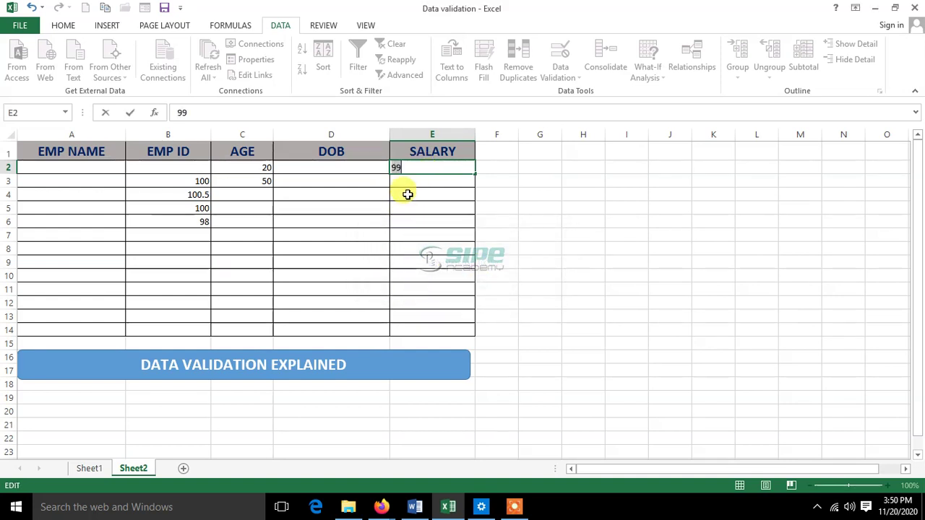
{"action": "type", "text": "10000"}
{"action": "key", "text": "Return"}
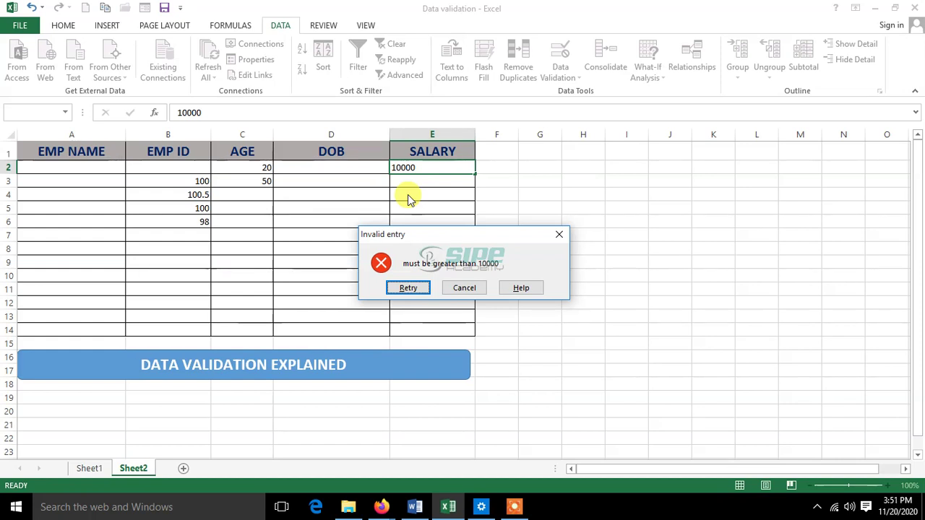
{"action": "key", "text": "Return"}
{"action": "type", "text": "1200"}
{"action": "key", "text": "Return"}
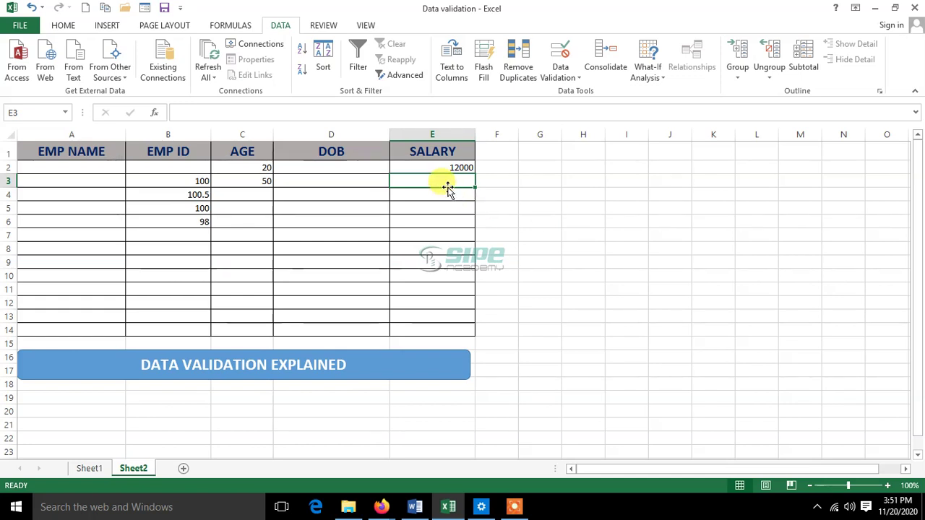
Try a salary of 10000 in cell E3 to test the limit value, and cancel the entry.
{"action": "type", "text": "1"}
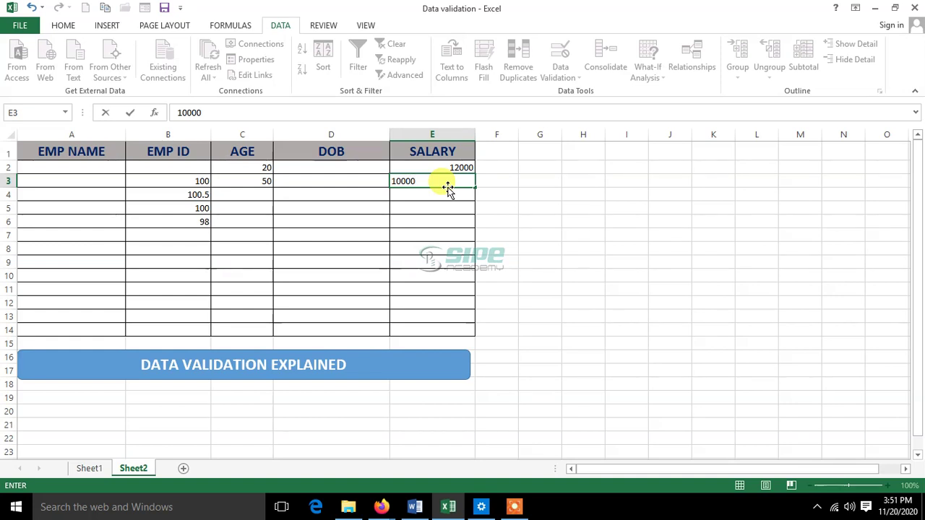
{"action": "type", "text": "0000"}
{"action": "key", "text": "Return"}
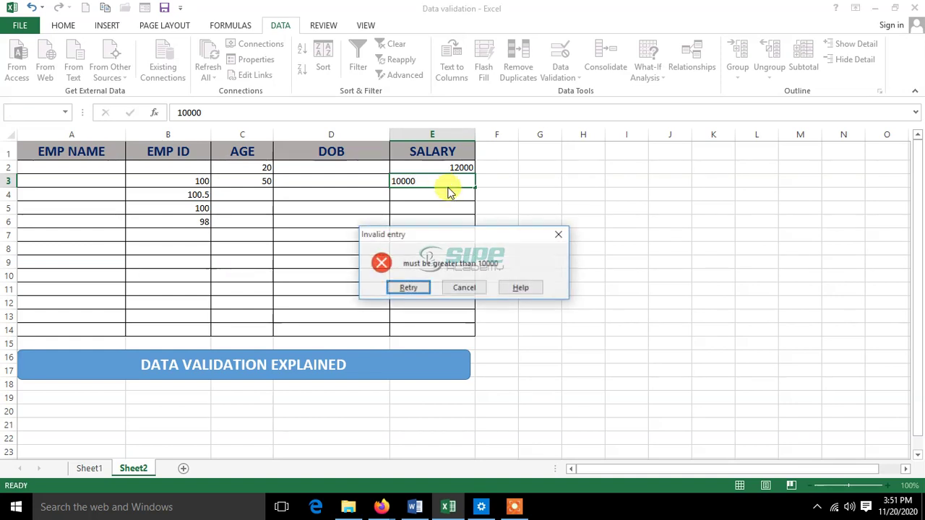
{"action": "left_click", "coordinate": [408, 288]}
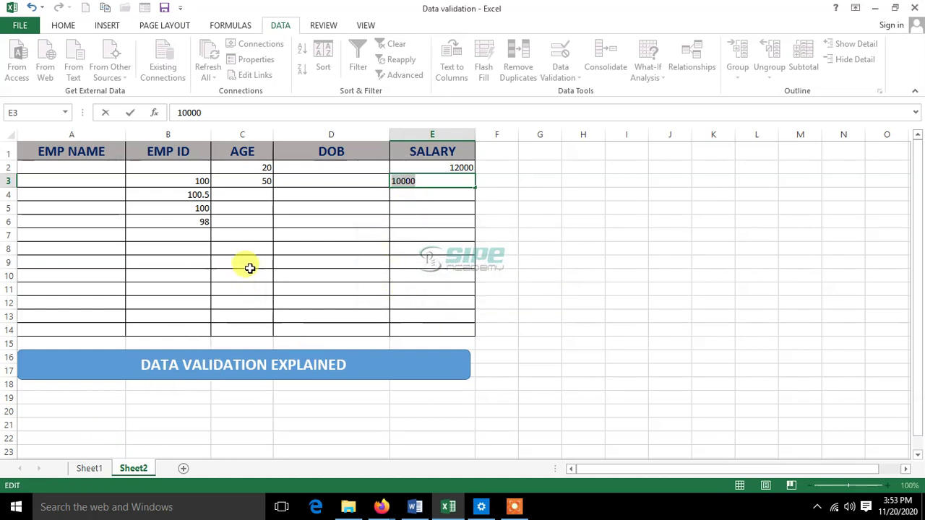
{"action": "key", "text": "Return"}
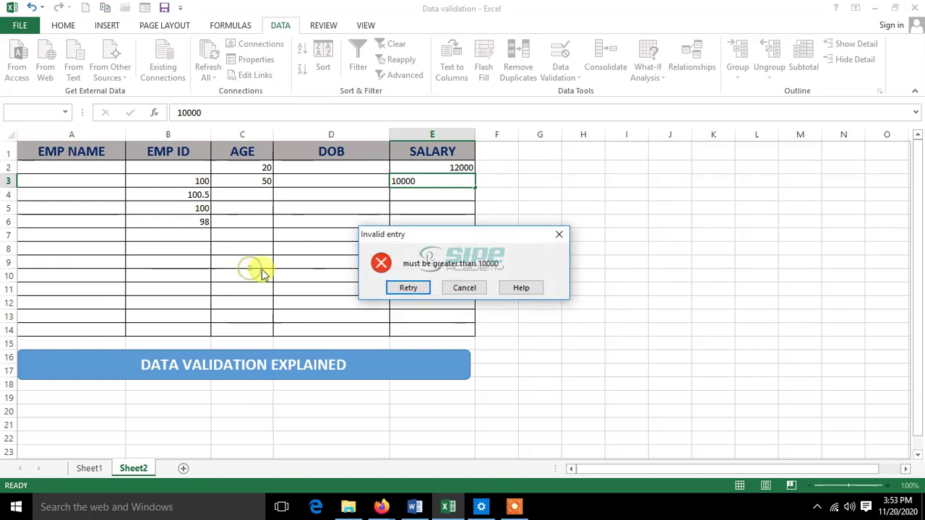
{"action": "left_click", "coordinate": [475, 294]}
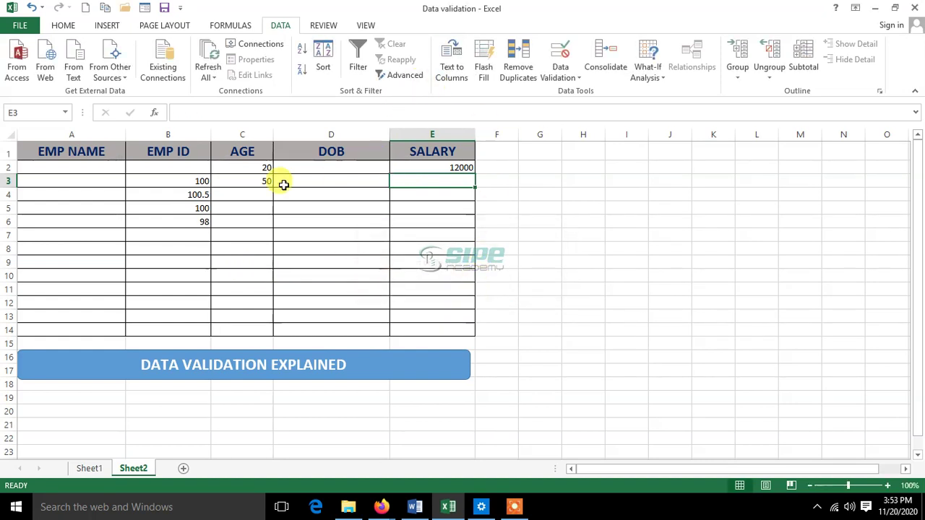
Review the data validation of cell E3, examining its criteria, the allowed data types, the input message and the error alert.
{"action": "left_click", "coordinate": [558, 81]}
{"action": "left_click", "coordinate": [564, 90]}
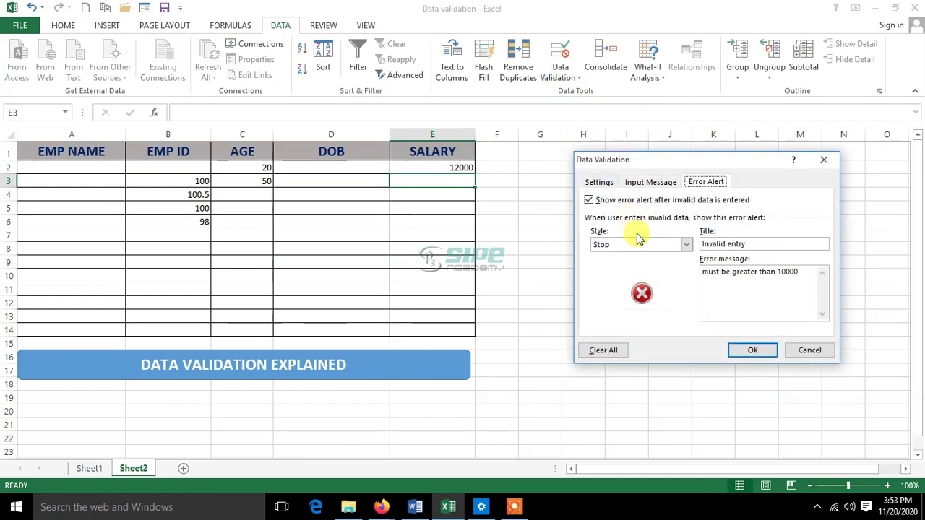
{"action": "left_click", "coordinate": [598, 183]}
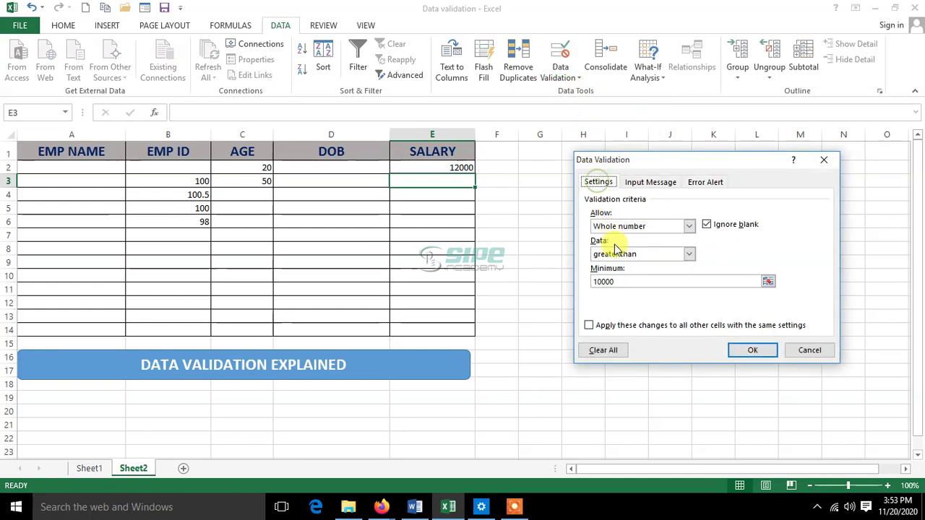
{"action": "left_click", "coordinate": [687, 228]}
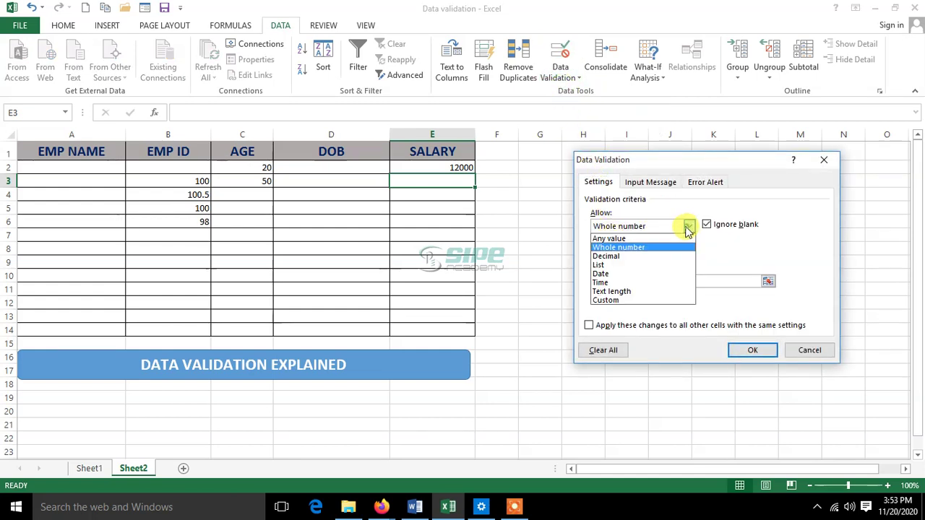
{"action": "left_click", "coordinate": [655, 185]}
{"action": "left_click", "coordinate": [657, 185]}
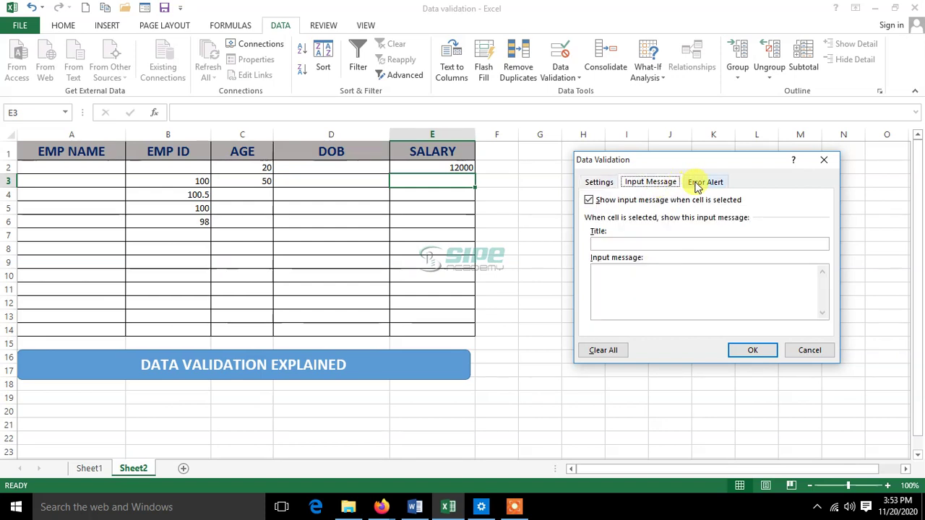
{"action": "left_click", "coordinate": [704, 184]}
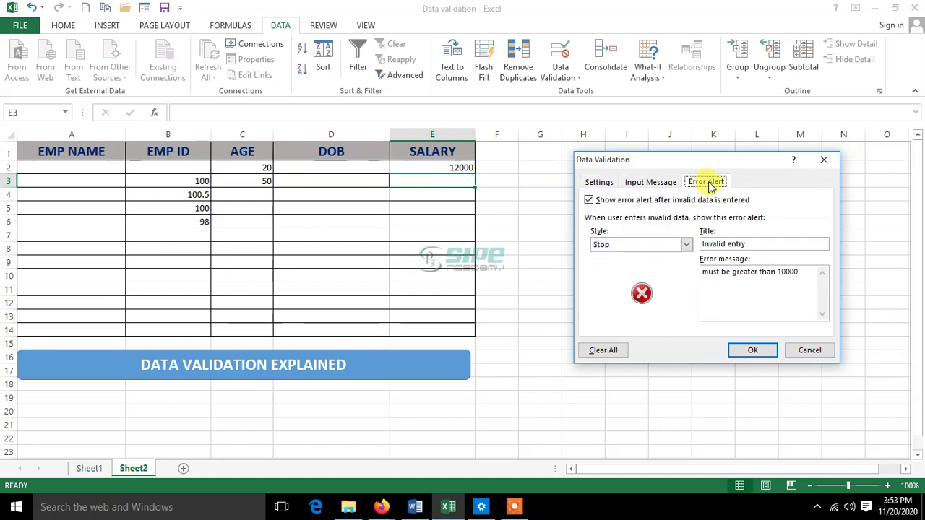
{"action": "left_click", "coordinate": [600, 182]}
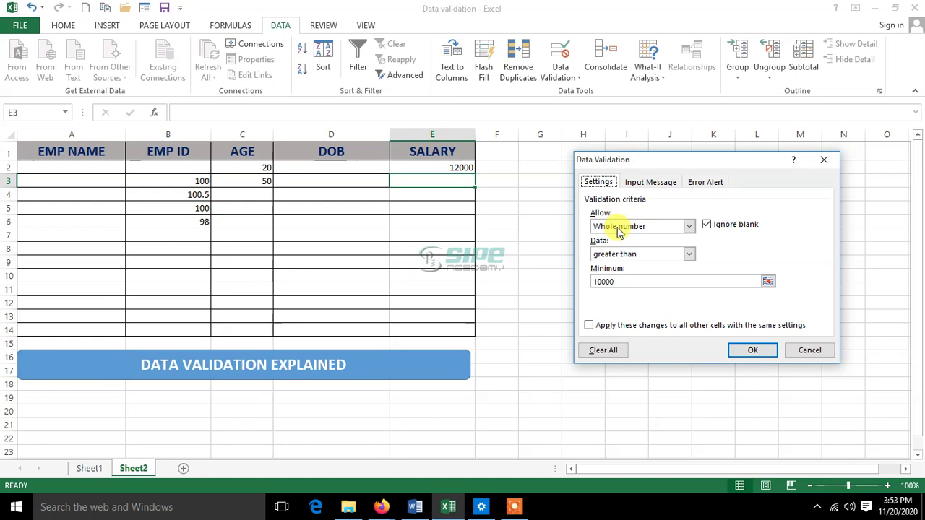
{"action": "left_click", "coordinate": [687, 227]}
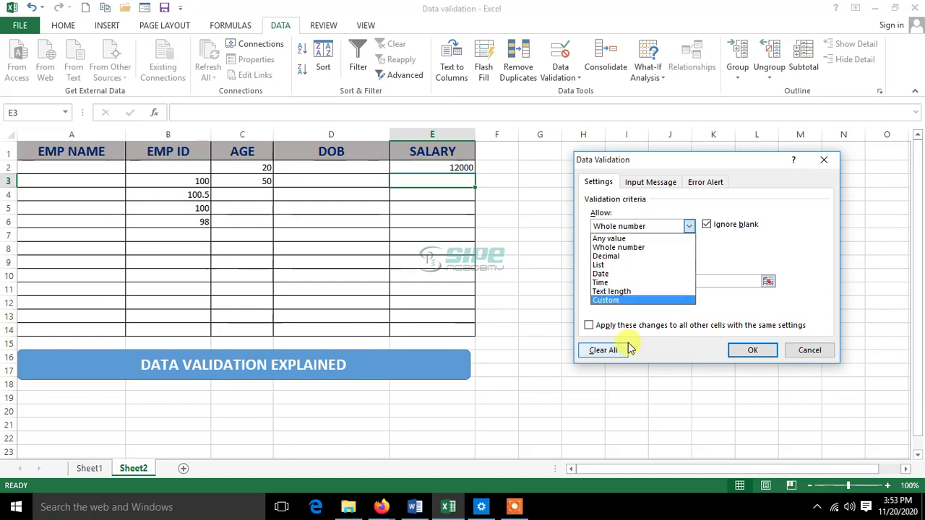
{"action": "left_click", "coordinate": [753, 352]}
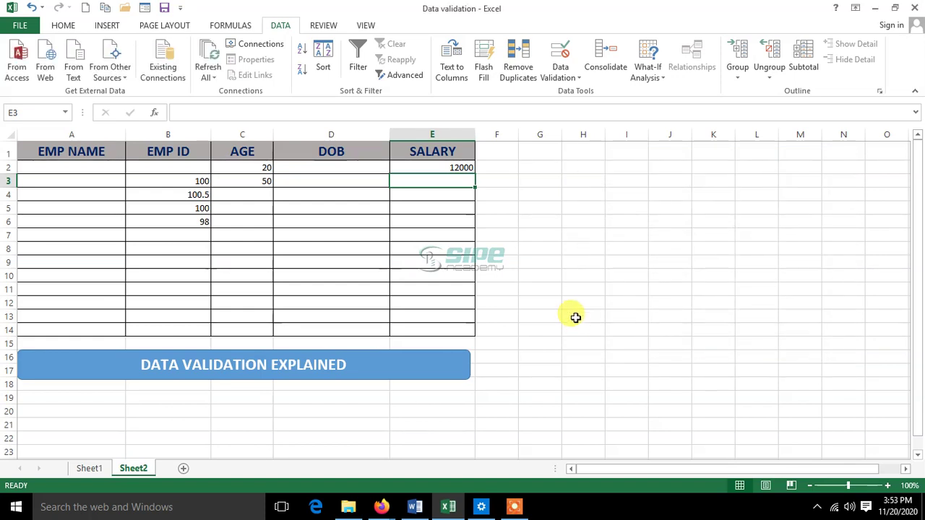